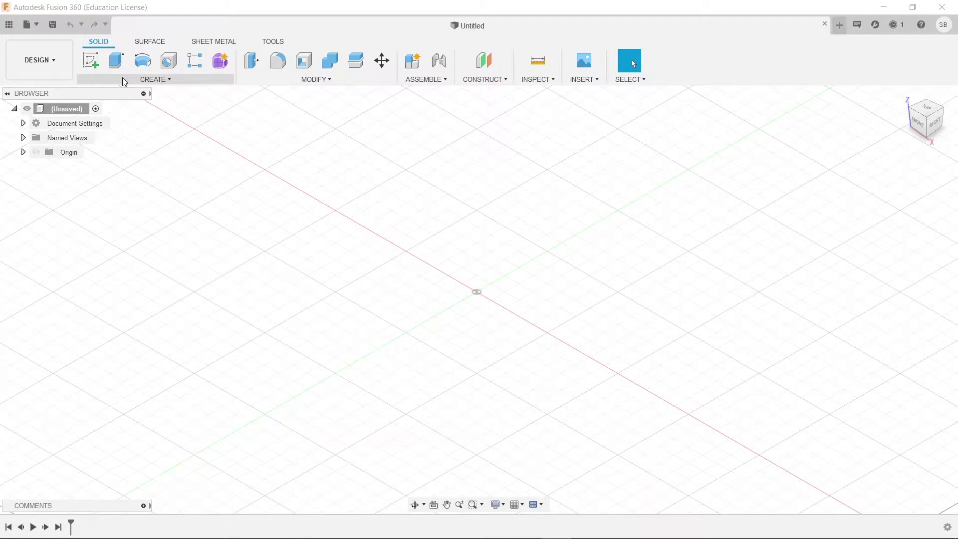
# Sketch a 50 mm circle centred at the origin on the XY ground plane.
pyautogui.click(149, 80)
pyautogui.click(160, 80)
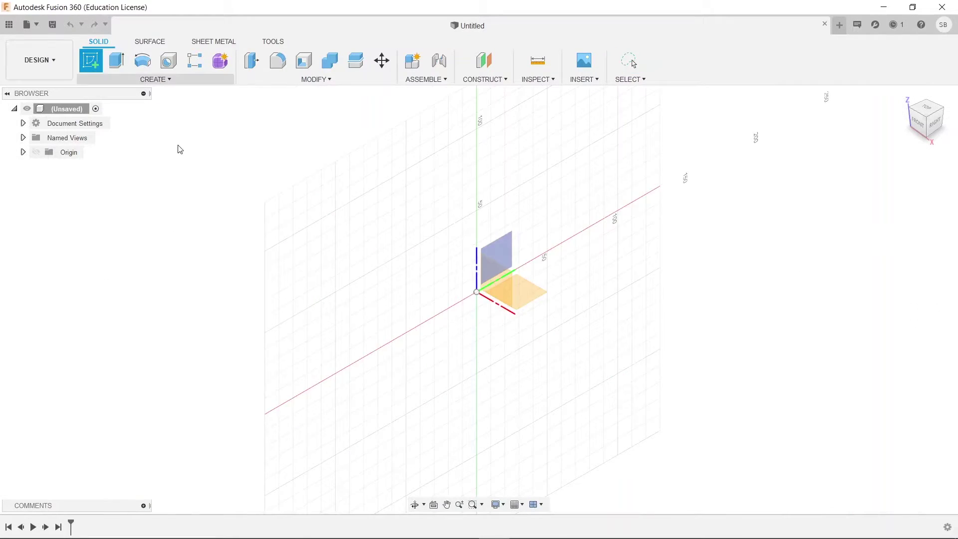
pyautogui.click(507, 282)
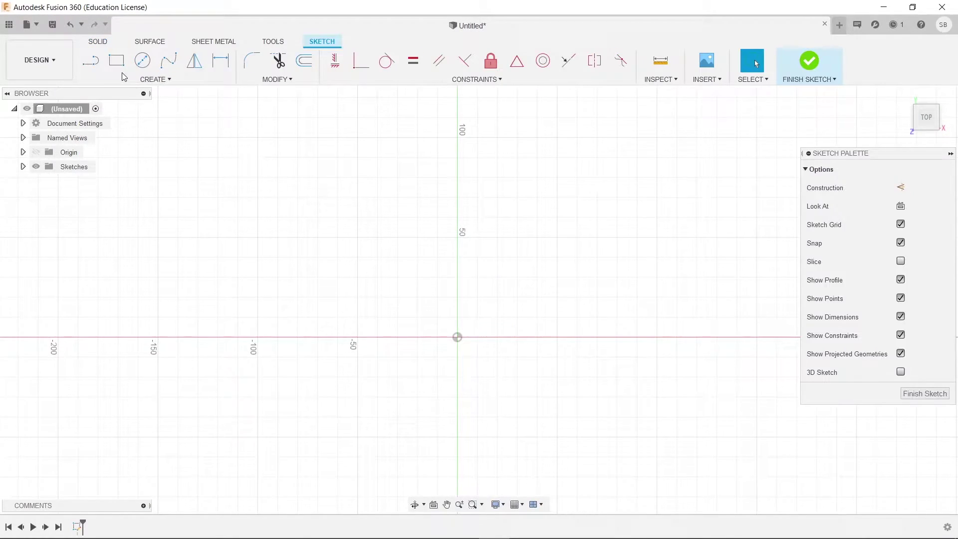
pyautogui.press('c')
pyautogui.click(458, 338)
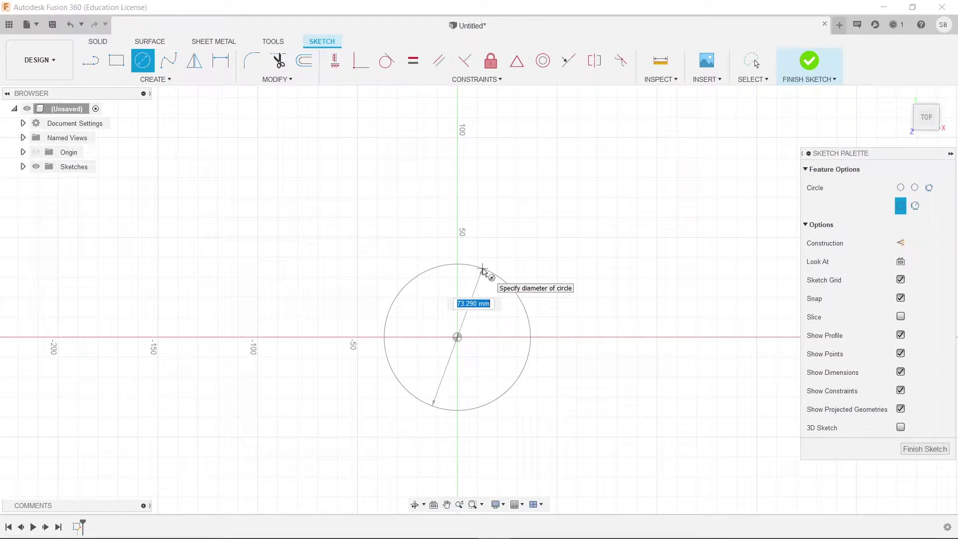
pyautogui.press('Return')
pyautogui.press('Escape')
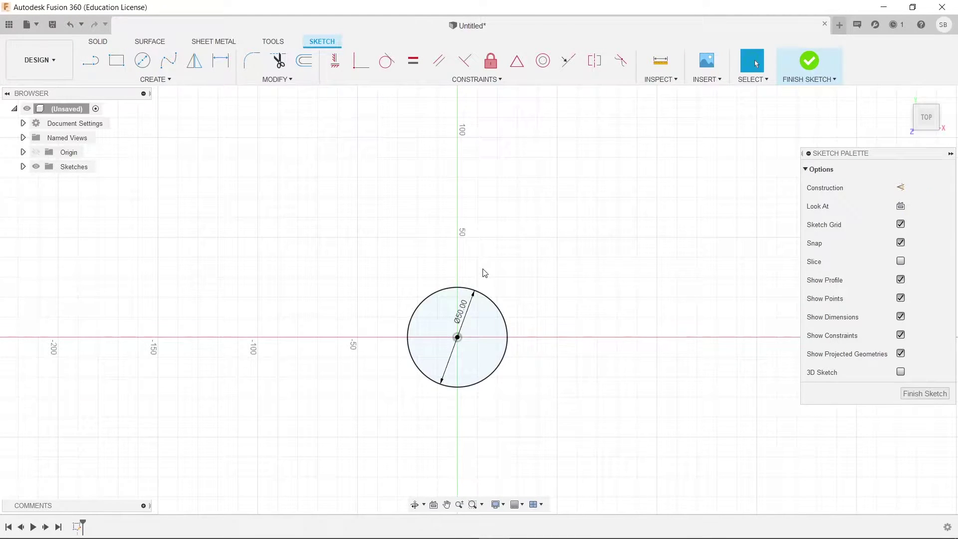
pyautogui.click(795, 64)
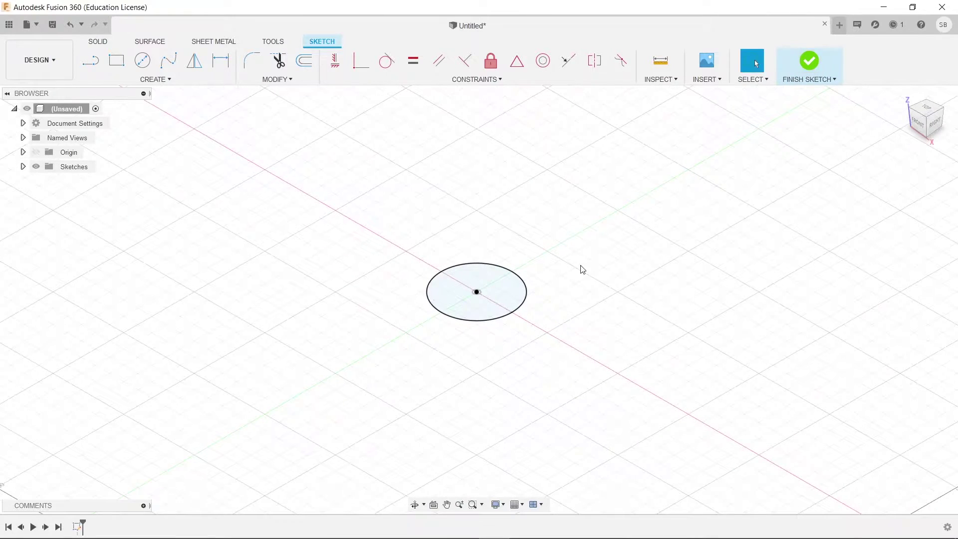
# Extrude the circle 100 mm upward into a solid cylinder.
pyautogui.press('e')
pyautogui.click(474, 287)
pyautogui.moveTo(474, 280); pyautogui.dragTo(487, 115)
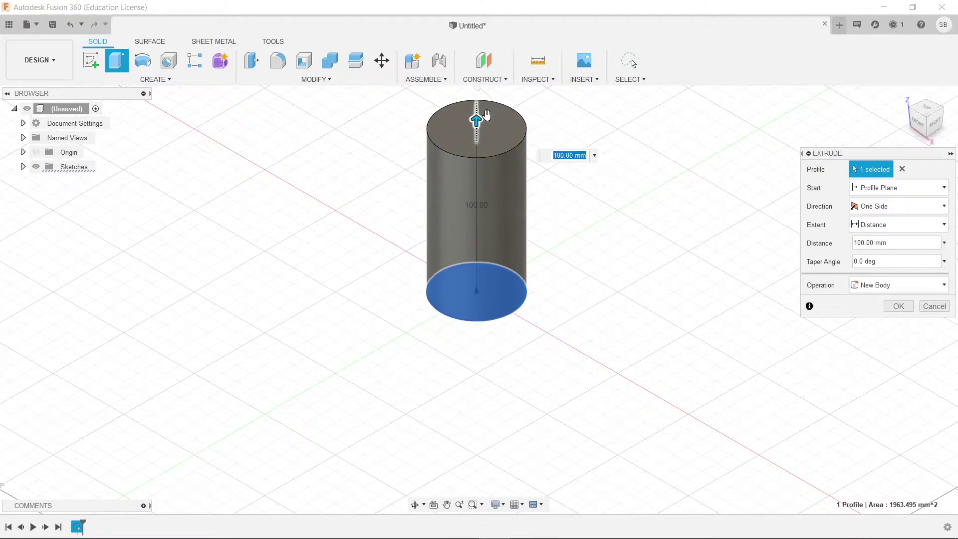
pyautogui.click(902, 305)
pyautogui.keyDown('shift'); pyautogui.moveTo(531, 323); pyautogui.dragTo(604, 395, button='middle'); pyautogui.keyUp('shift')
pyautogui.scroll(2, 569, 274)
# Add a construction plane tangent to the cylinder's curved face.
pyautogui.click(483, 79)
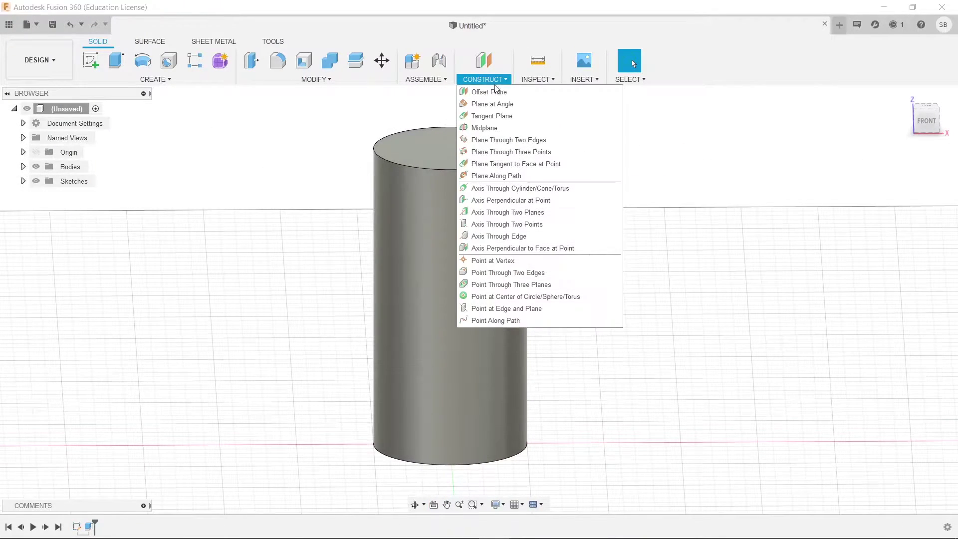
pyautogui.click(511, 116)
pyautogui.click(457, 325)
pyautogui.click(898, 230)
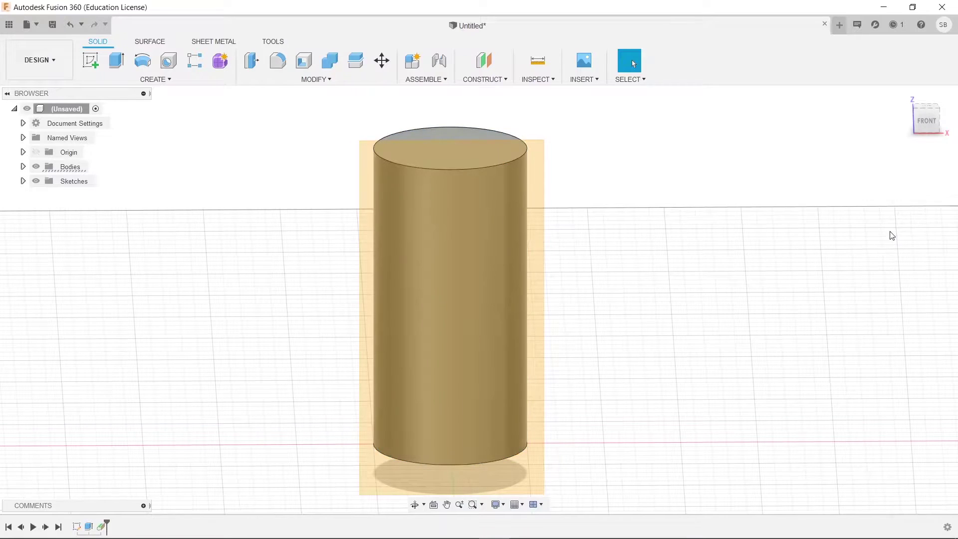
pyautogui.keyDown('shift'); pyautogui.moveTo(583, 356); pyautogui.dragTo(583, 343, button='middle'); pyautogui.keyUp('shift')
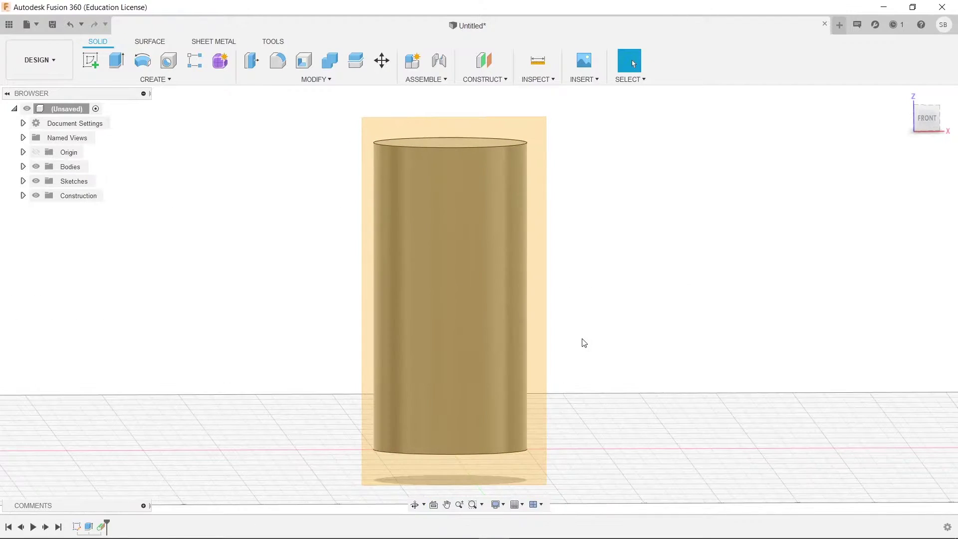
# Start a sketch on the tangent plane and project the cylinder's outline into it.
pyautogui.click(99, 65)
pyautogui.click(397, 263)
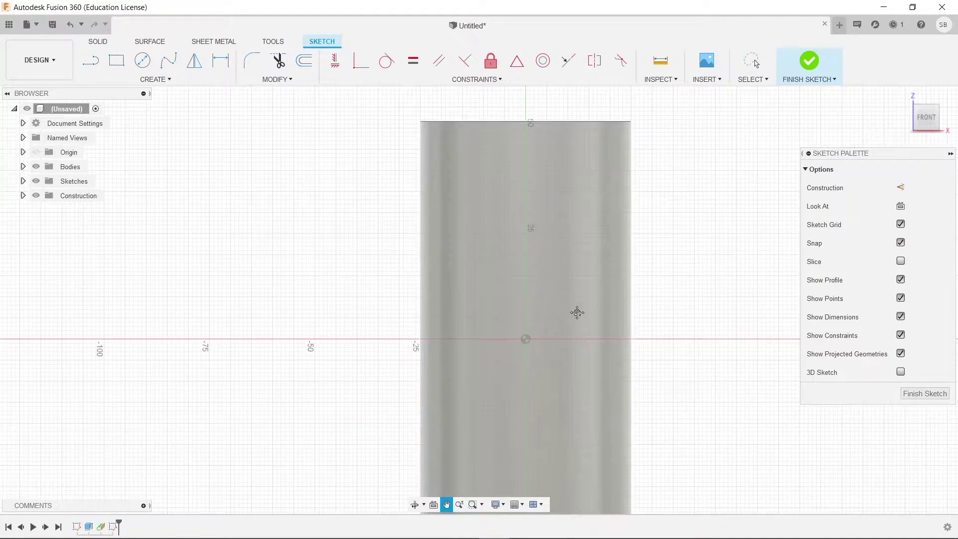
pyautogui.press('p')
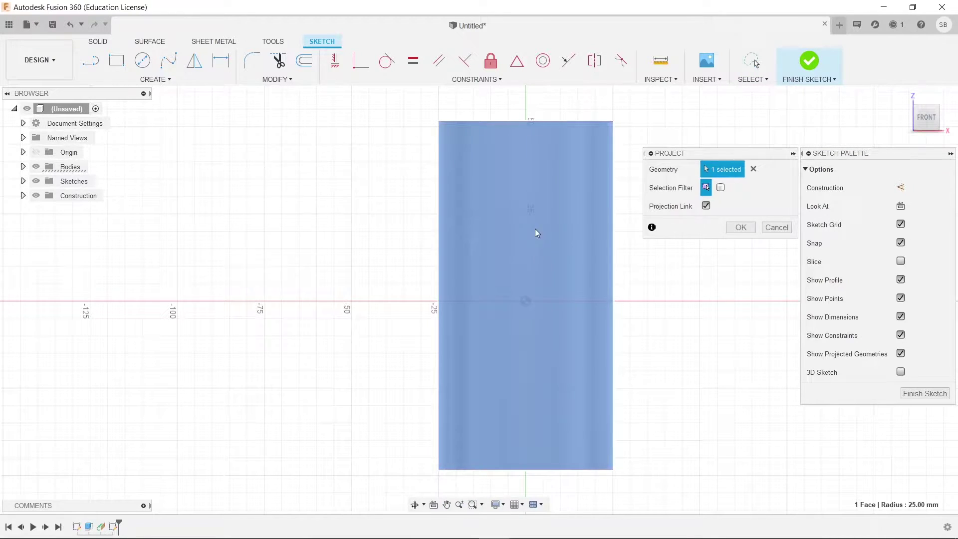
pyautogui.click(535, 231)
pyautogui.click(736, 227)
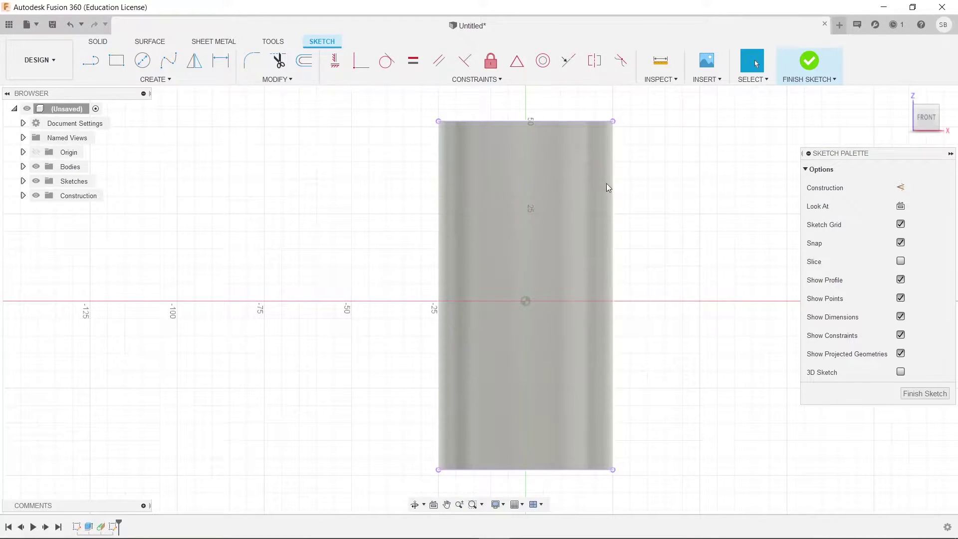
# Draw a 30 by 20 mm centre rectangle on the sketch origin.
pyautogui.click(114, 66)
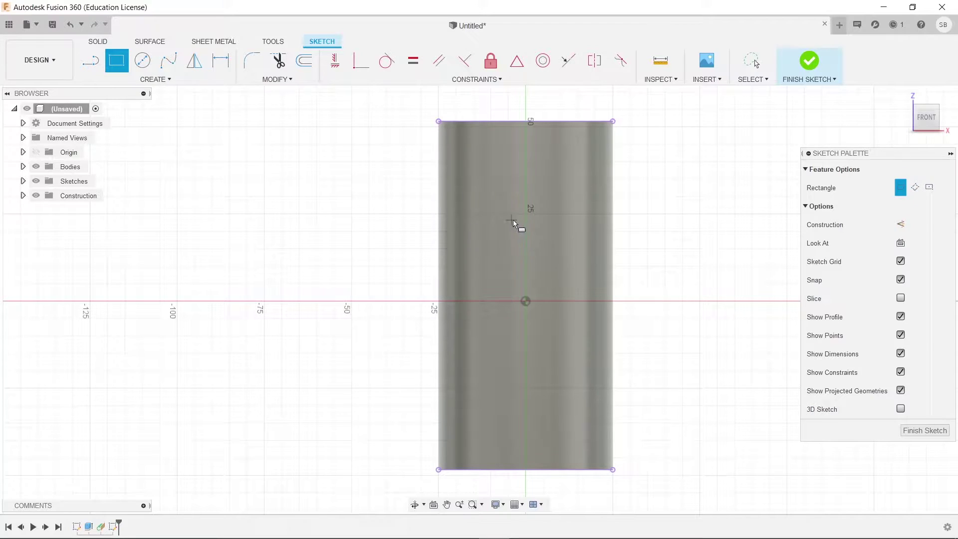
pyautogui.click(524, 301)
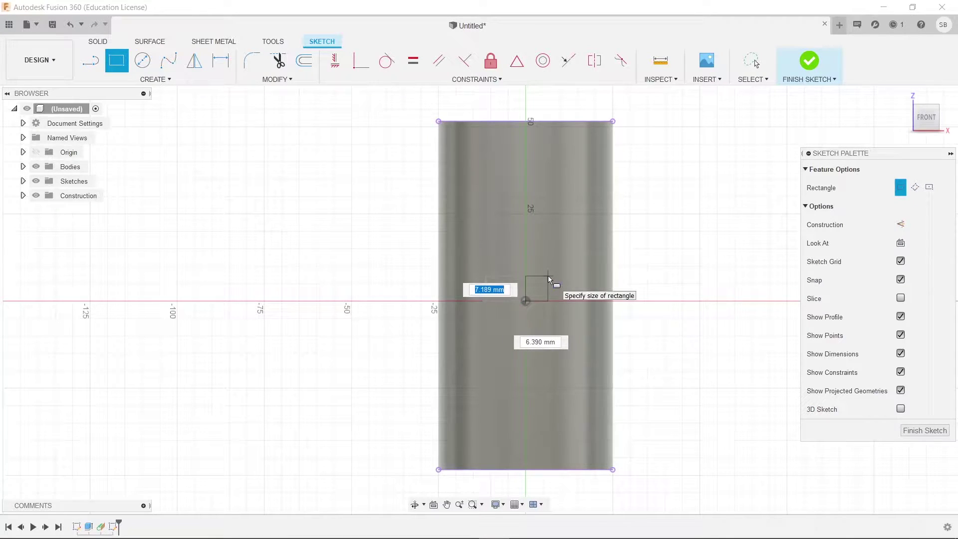
pyautogui.press('Escape')
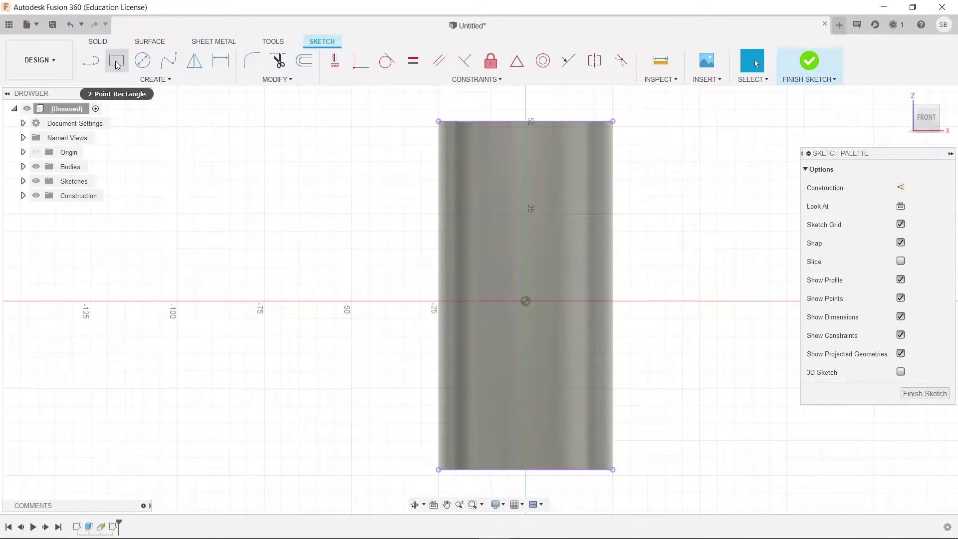
pyautogui.click(118, 63)
pyautogui.click(928, 189)
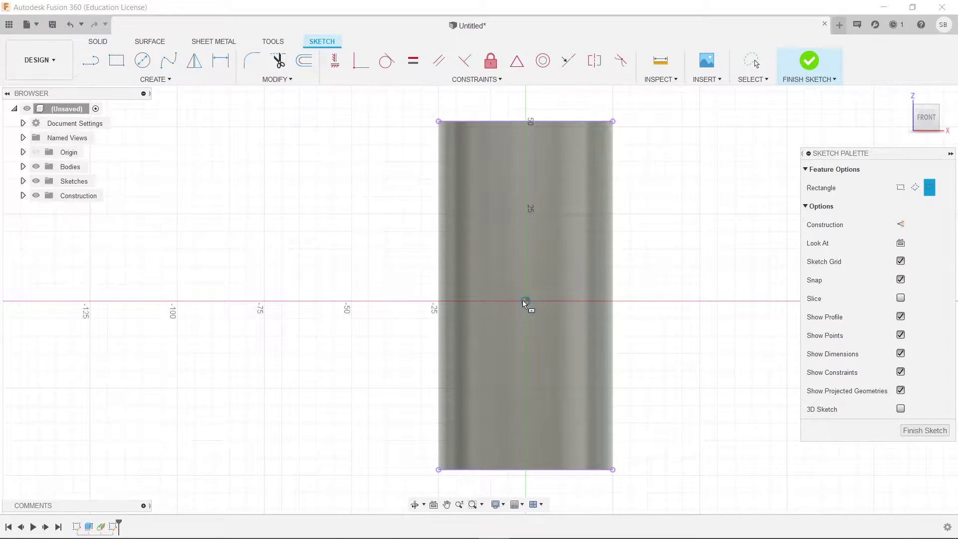
pyautogui.click(524, 301)
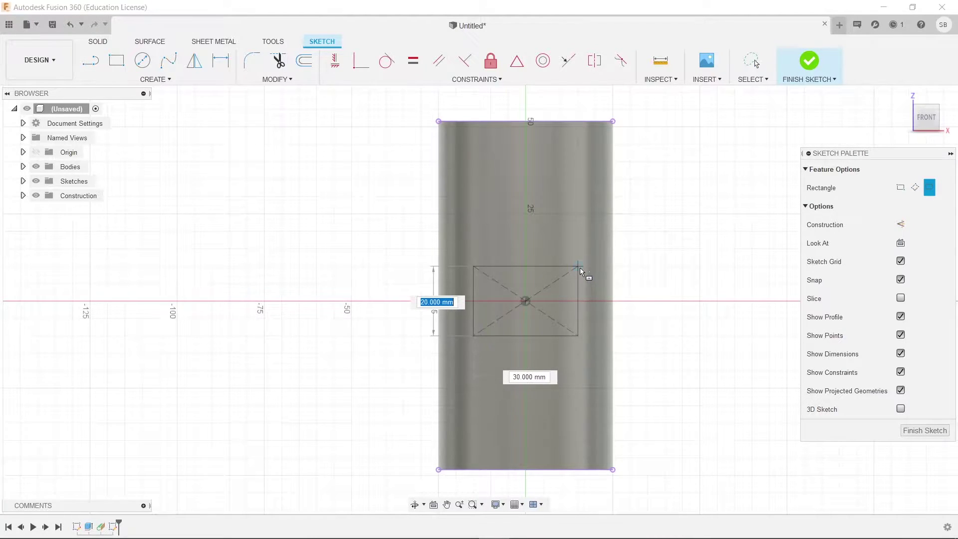
pyautogui.write('20')
pyautogui.press('Tab')
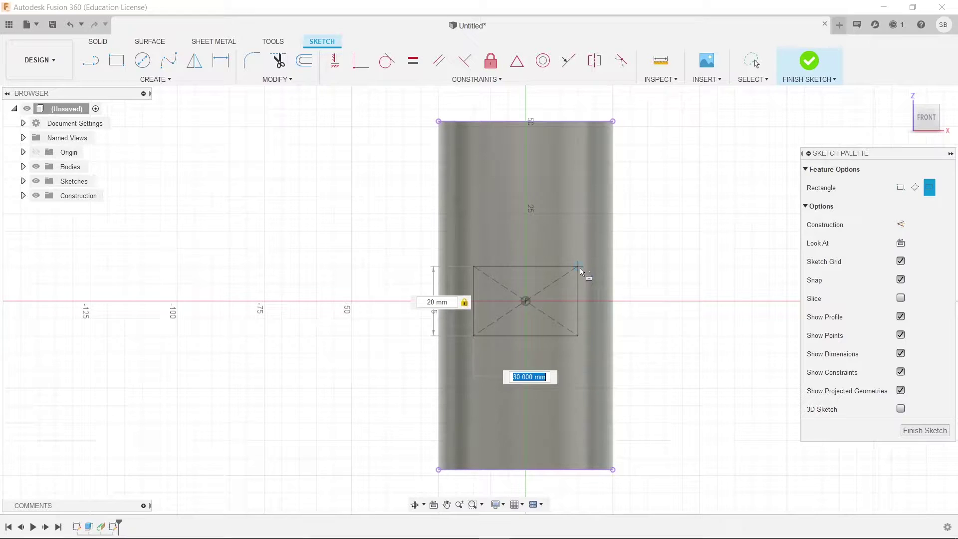
pyautogui.press('Return')
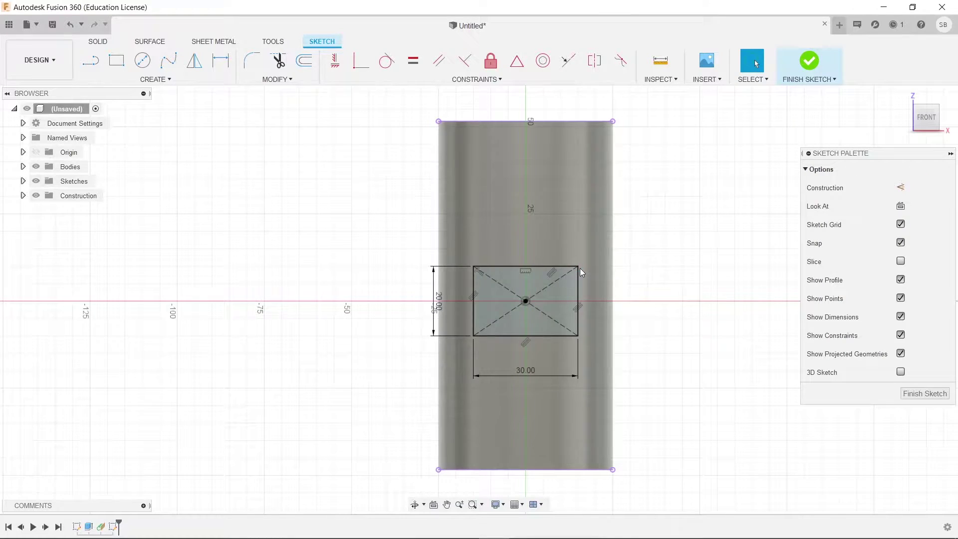
# Extrude the rectangle 70 mm through the cylinder using the New Body operation.
pyautogui.click(809, 62)
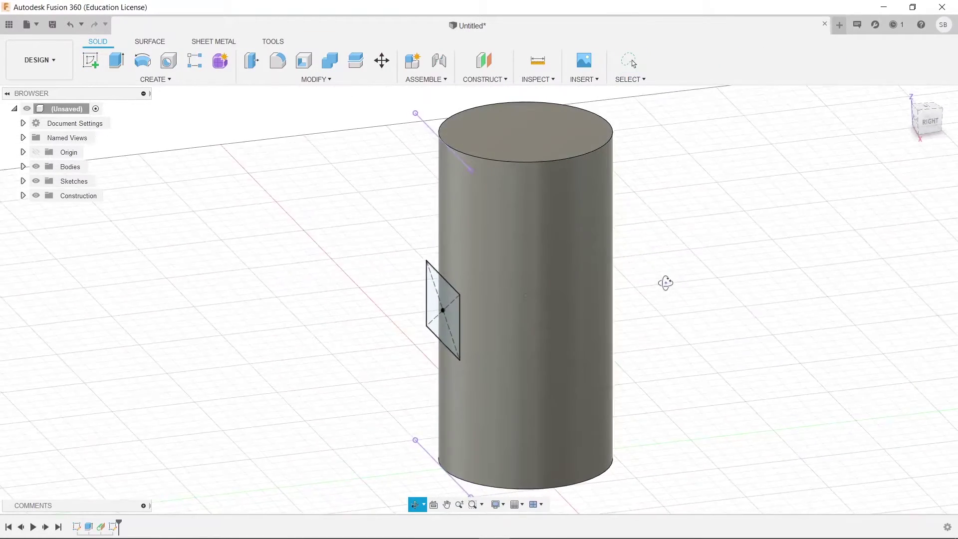
pyautogui.click(115, 67)
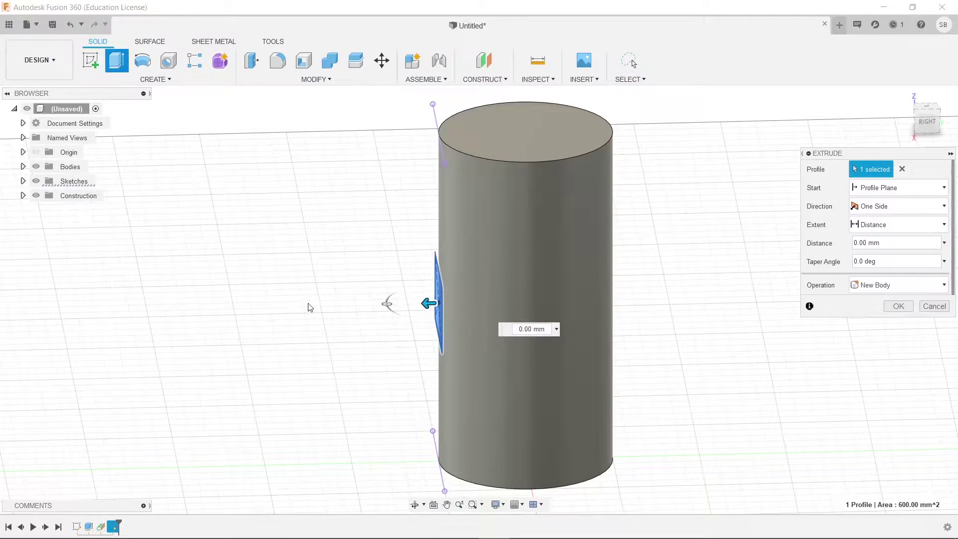
pyautogui.moveTo(452, 317); pyautogui.dragTo(663, 271)
pyautogui.keyDown('shift'); pyautogui.moveTo(765, 396); pyautogui.dragTo(728, 404, button='middle'); pyautogui.keyUp('shift')
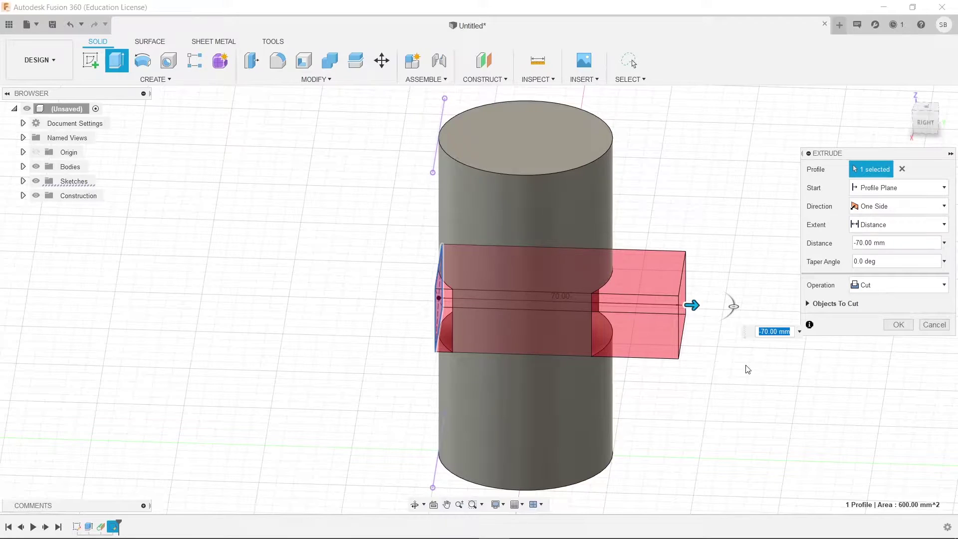
pyautogui.click(894, 284)
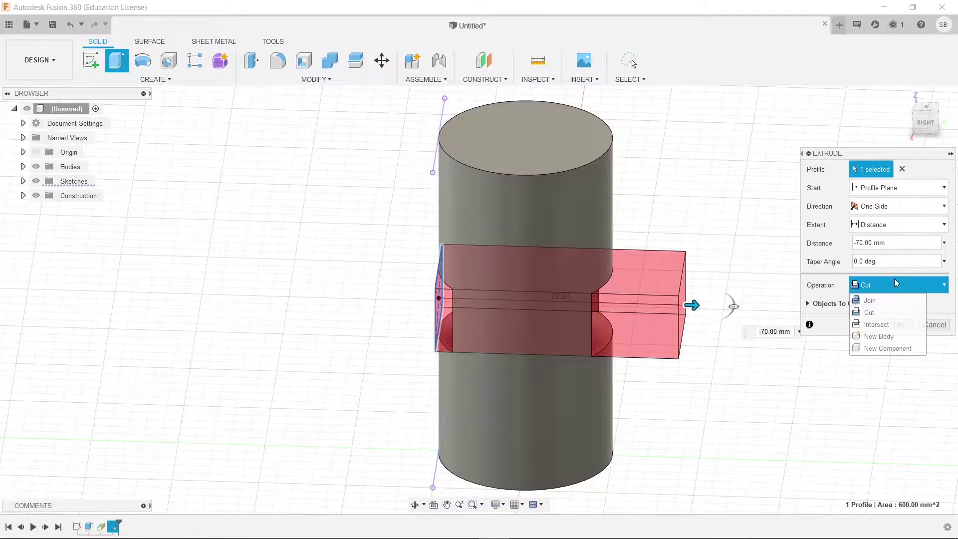
pyautogui.click(879, 336)
pyautogui.click(897, 306)
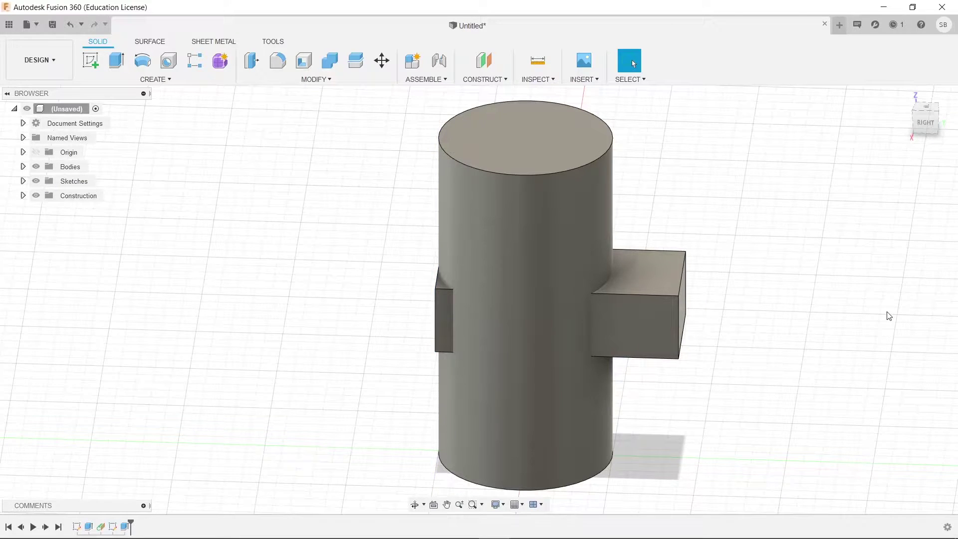
pyautogui.moveTo(741, 403); pyautogui.dragTo(770, 403)
pyautogui.press('Escape')
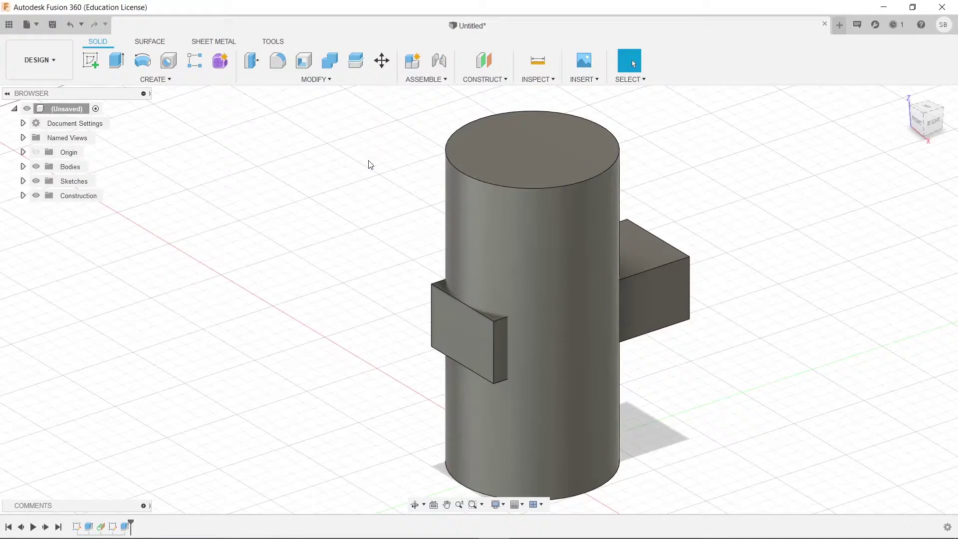
# Split the box body using the cylinder as the splitting tool.
pyautogui.click(278, 78)
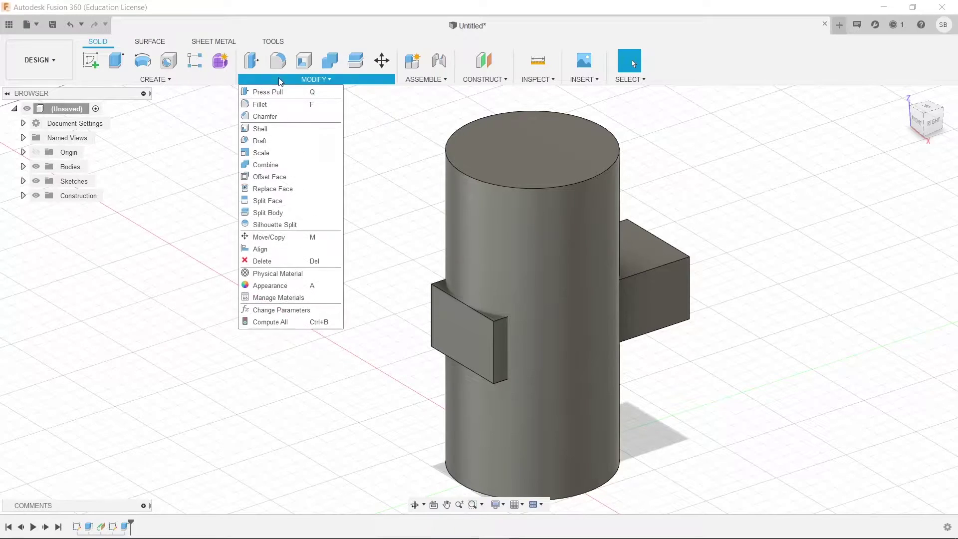
pyautogui.click(273, 214)
pyautogui.click(489, 320)
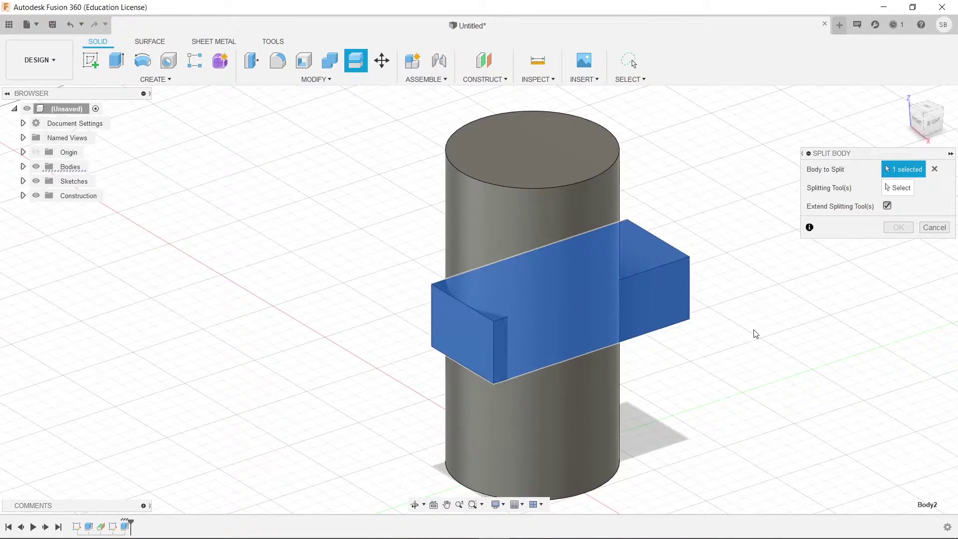
pyautogui.click(902, 189)
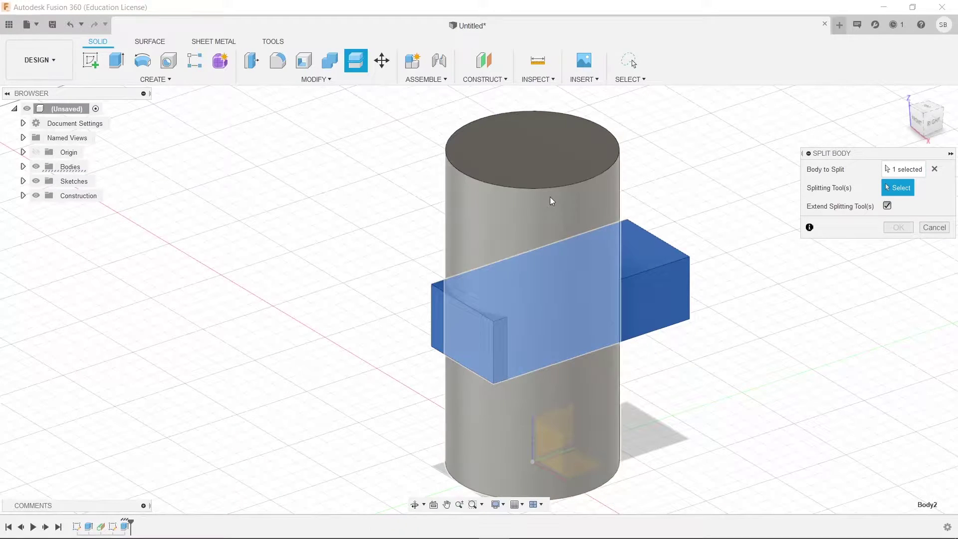
pyautogui.click(535, 216)
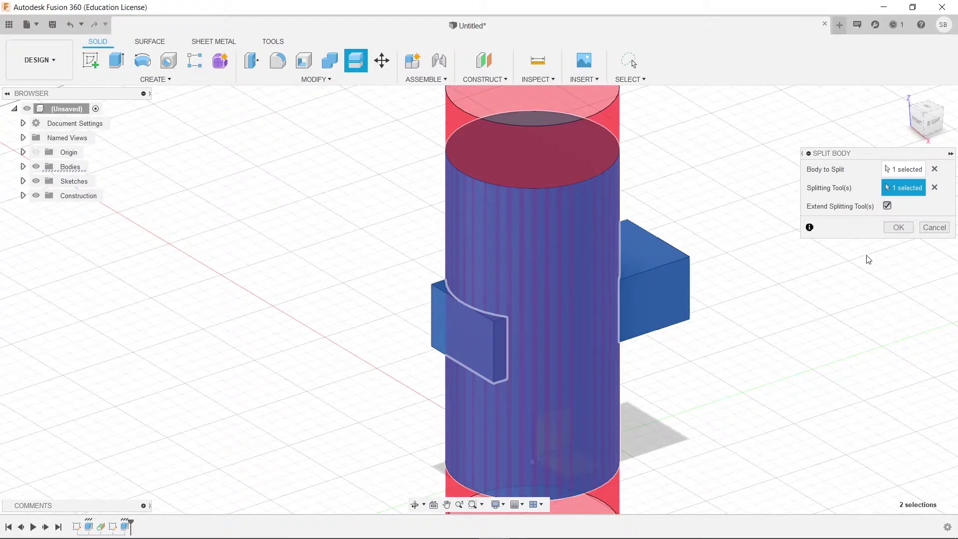
pyautogui.click(898, 228)
pyautogui.keyDown('shift'); pyautogui.moveTo(772, 339); pyautogui.dragTo(614, 322, button='middle'); pyautogui.keyUp('shift')
# Remove Body4, the outer box piece, from the Bodies list.
pyautogui.click(579, 358)
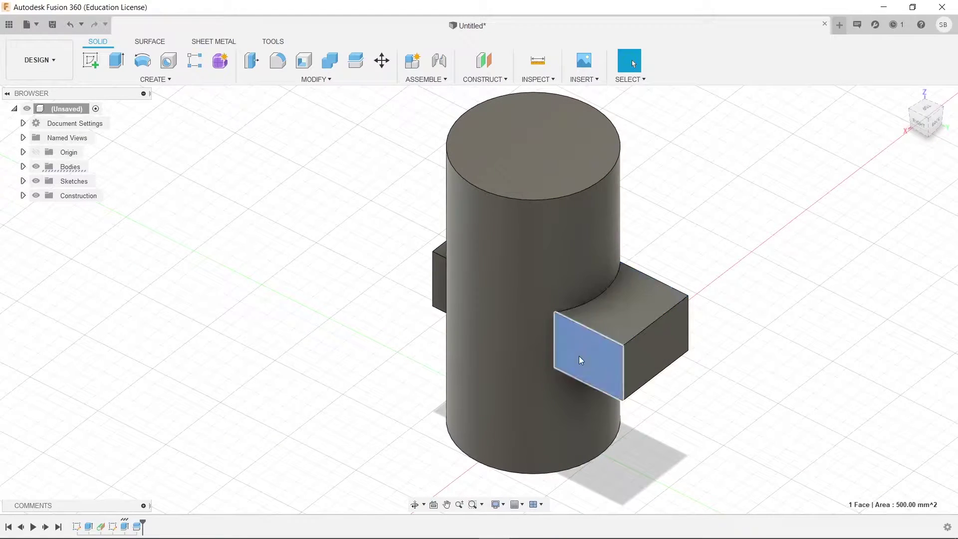
pyautogui.click(23, 167)
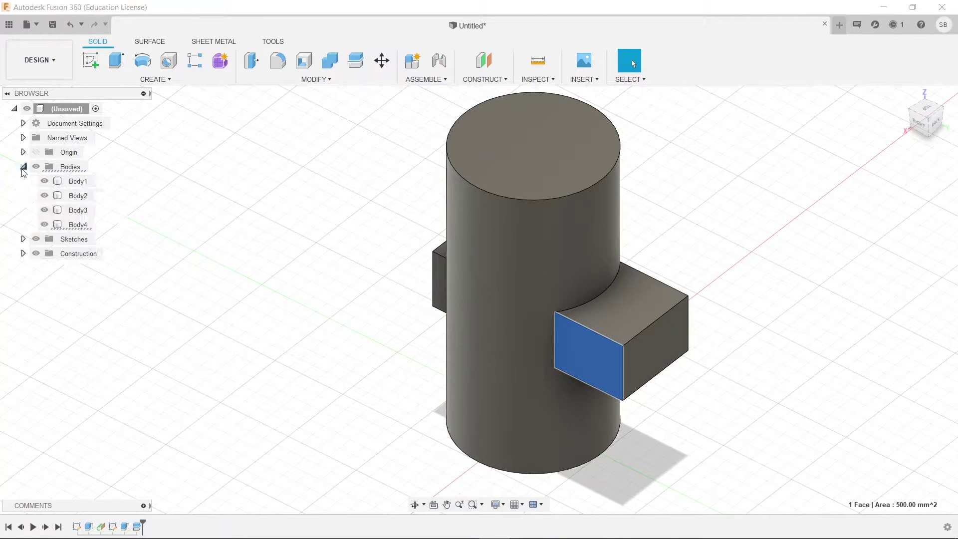
pyautogui.click(78, 225)
pyautogui.keyDown('ctrl'); pyautogui.click(464, 394); pyautogui.keyUp('ctrl')
pyautogui.keyDown('shift'); pyautogui.moveTo(464, 394); pyautogui.dragTo(462, 360, button='middle'); pyautogui.keyUp('shift')
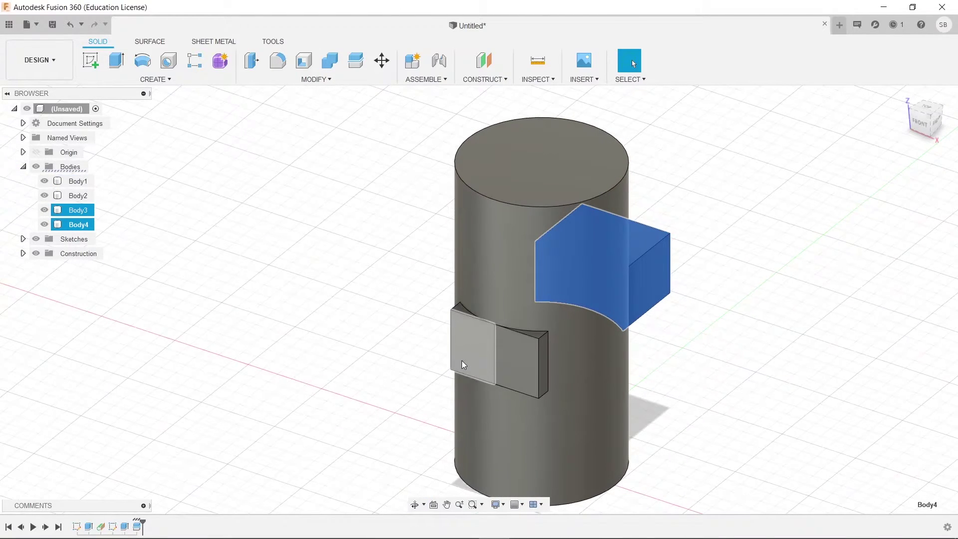
pyautogui.click(71, 211)
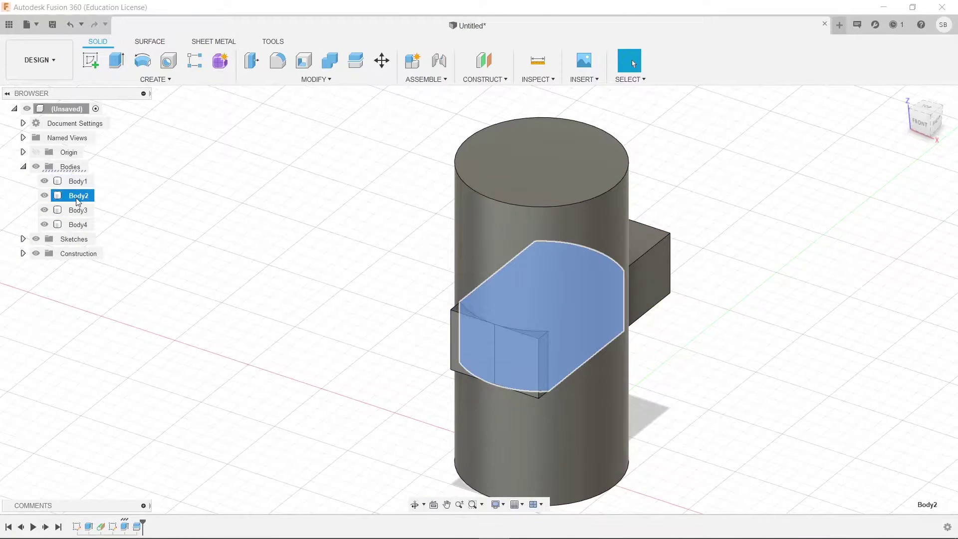
pyautogui.click(78, 195)
pyautogui.click(78, 224)
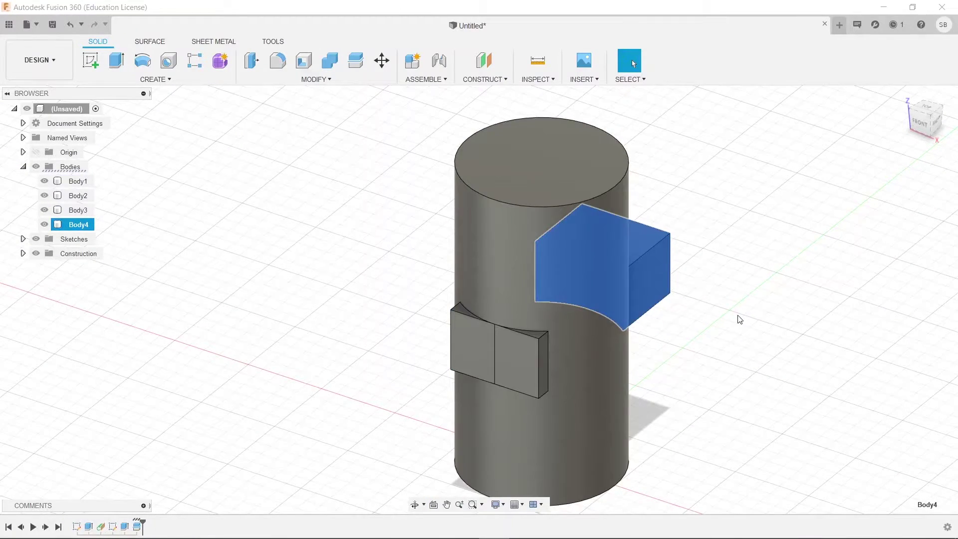
pyautogui.keyDown('shift'); pyautogui.moveTo(739, 319); pyautogui.dragTo(475, 241, button='middle'); pyautogui.keyUp('shift')
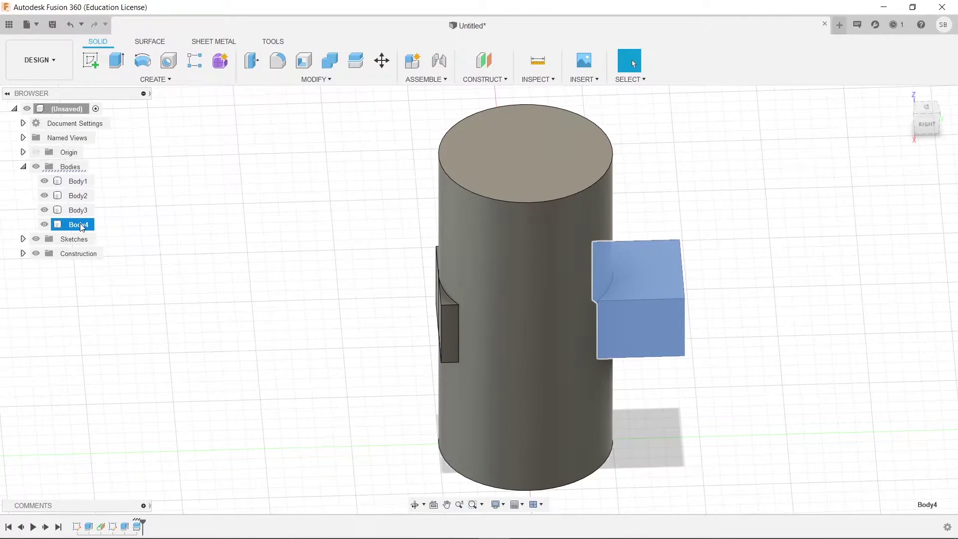
pyautogui.rightClick(82, 227)
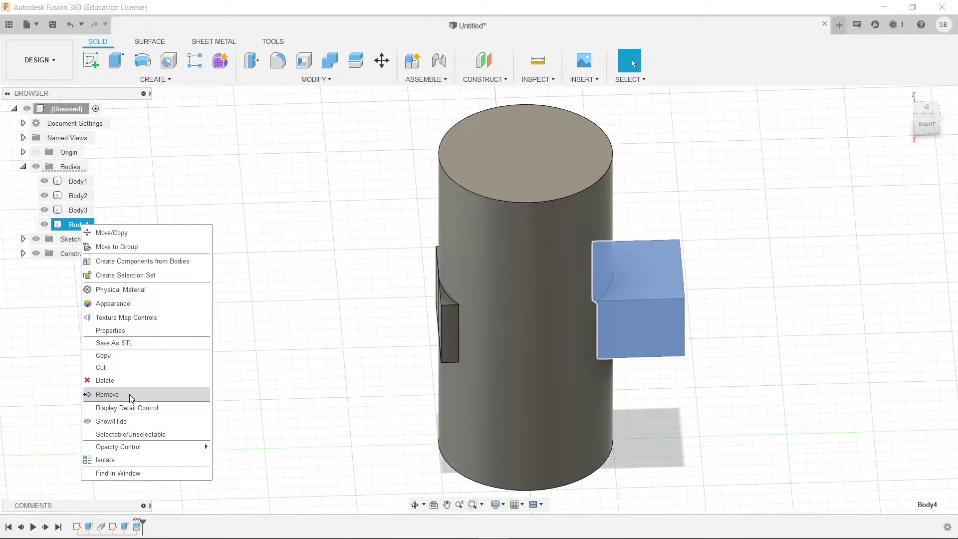
pyautogui.click(130, 394)
# Remove Body3, leaving Body2 as the curved rectangular patch on the cylinder.
pyautogui.keyDown('shift'); pyautogui.moveTo(244, 372); pyautogui.dragTo(50, 211, button='middle'); pyautogui.keyUp('shift')
pyautogui.click(50, 211)
pyautogui.rightClick(49, 210)
pyautogui.click(110, 376)
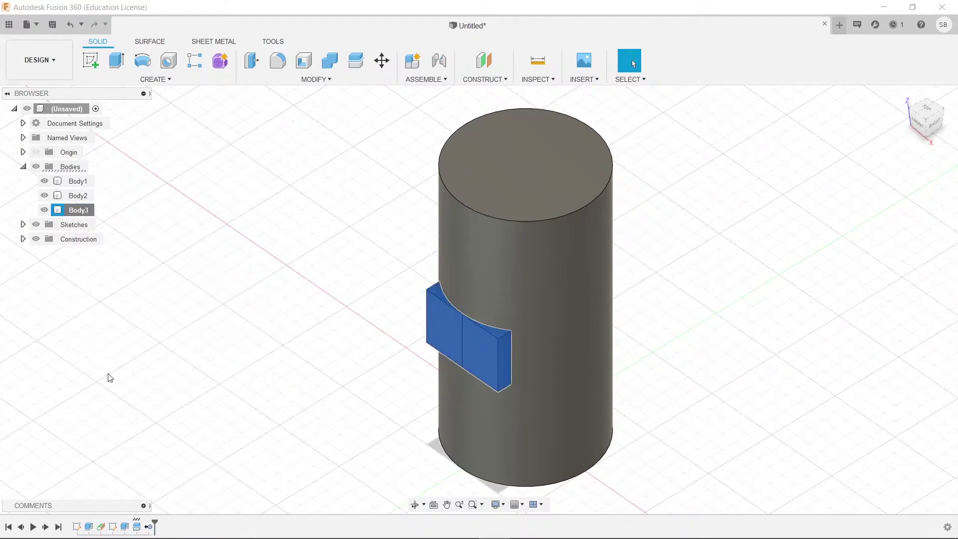
pyautogui.keyDown('shift'); pyautogui.moveTo(332, 452); pyautogui.dragTo(364, 425, button='middle'); pyautogui.keyUp('shift')
pyautogui.click(509, 342)
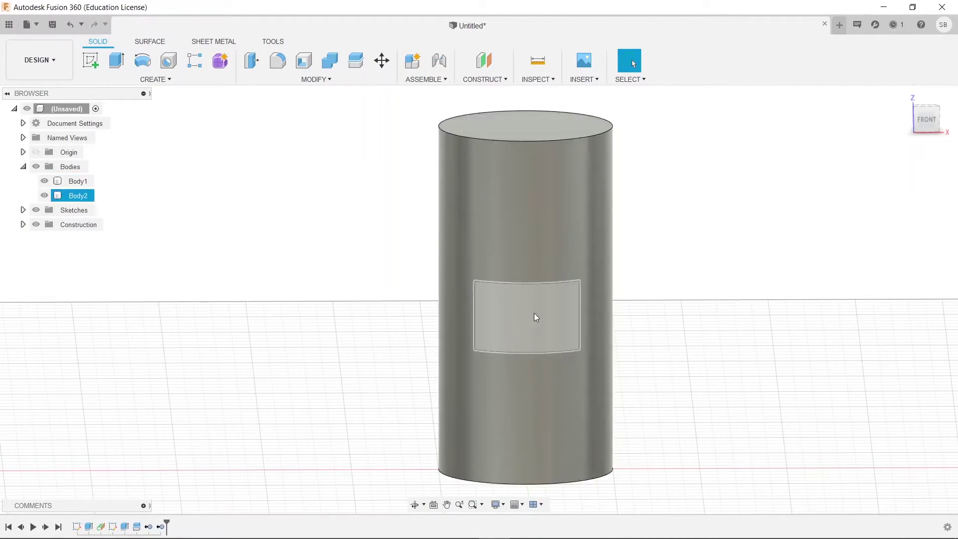
pyautogui.press('Escape')
pyautogui.keyDown('shift'); pyautogui.moveTo(766, 396); pyautogui.dragTo(537, 316, button='middle'); pyautogui.keyUp('shift')
pyautogui.click(489, 301)
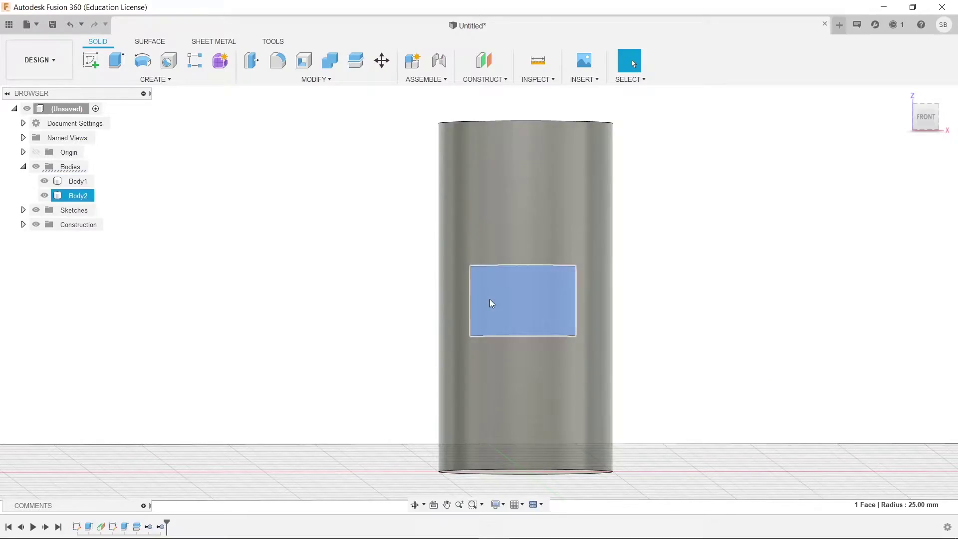
pyautogui.keyDown('shift'); pyautogui.moveTo(708, 363); pyautogui.dragTo(645, 374, button='middle'); pyautogui.keyUp('shift')
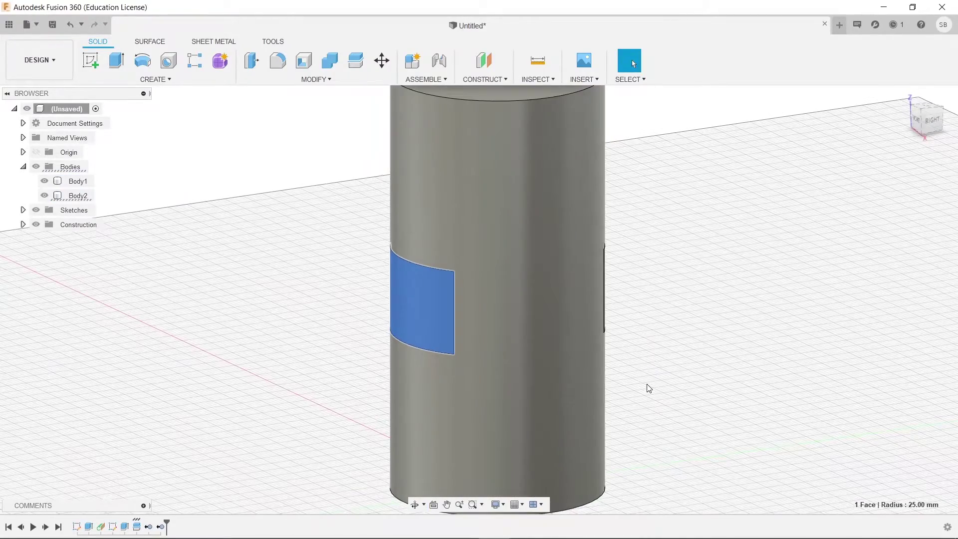
pyautogui.press('Escape')
pyautogui.keyDown('shift'); pyautogui.moveTo(272, 388); pyautogui.dragTo(314, 366, button='middle'); pyautogui.keyUp('shift')
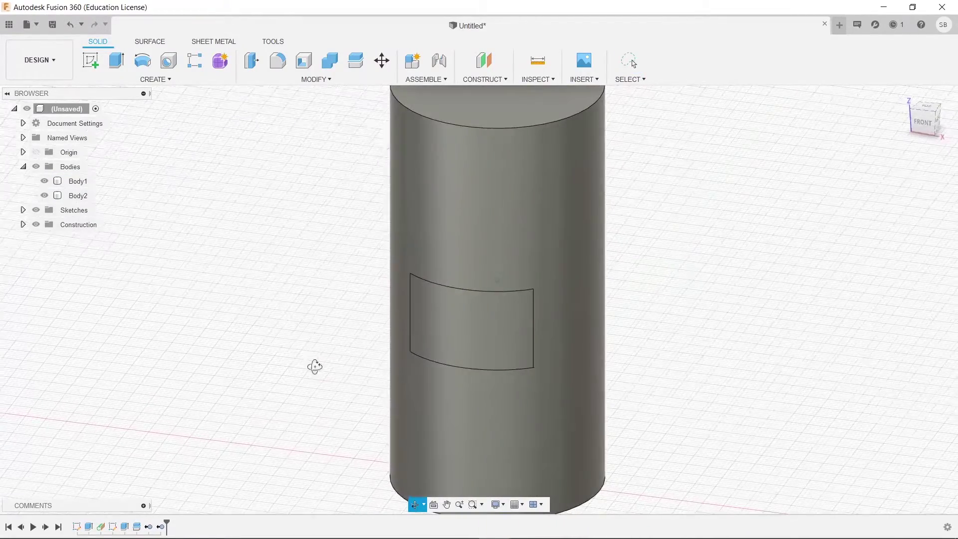
# Create Plane2 offset 55 mm from Plane1, then hide Plane1.
pyautogui.scroll(-3, 607, 404)
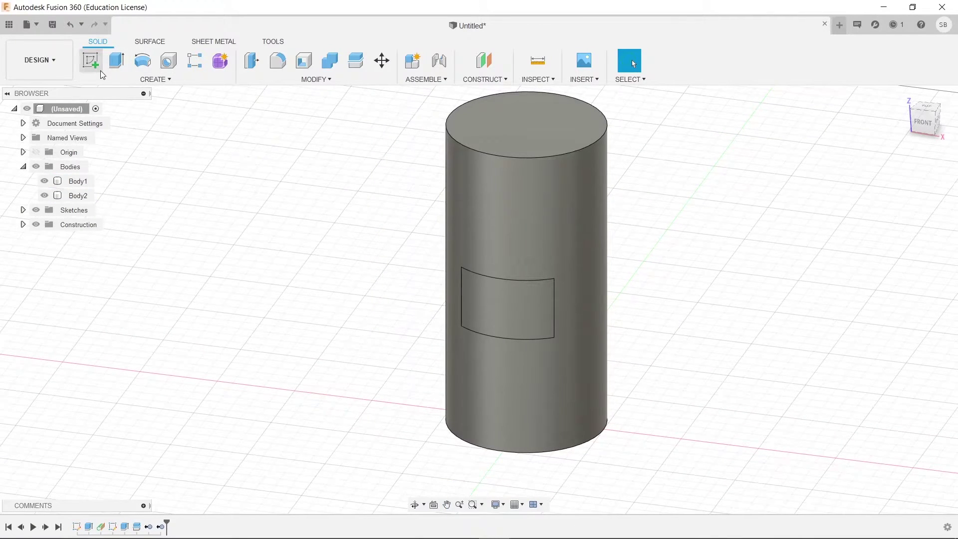
pyautogui.click(485, 79)
pyautogui.click(480, 90)
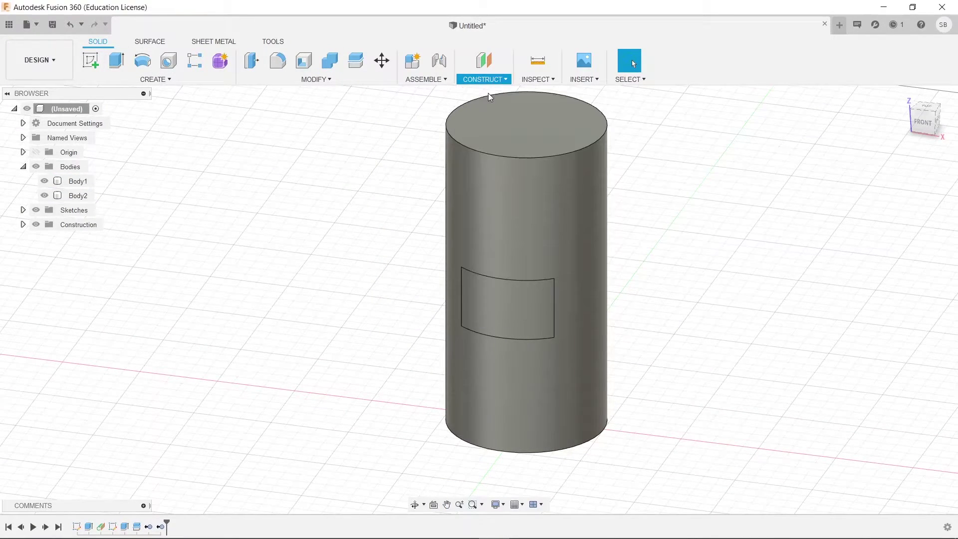
pyautogui.click(23, 225)
pyautogui.click(79, 239)
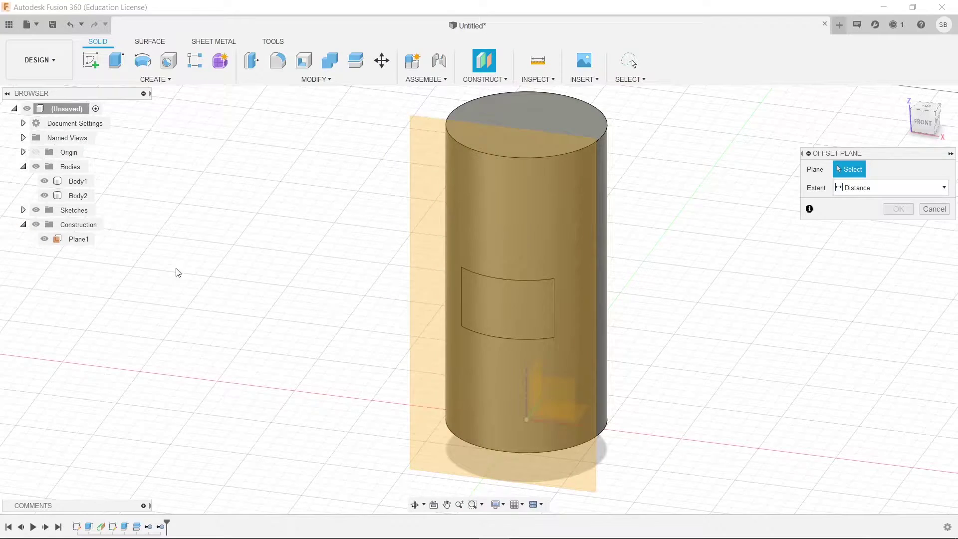
pyautogui.moveTo(433, 314); pyautogui.dragTo(381, 384)
pyautogui.keyDown('shift'); pyautogui.moveTo(652, 388); pyautogui.dragTo(586, 370, button='middle'); pyautogui.keyUp('shift')
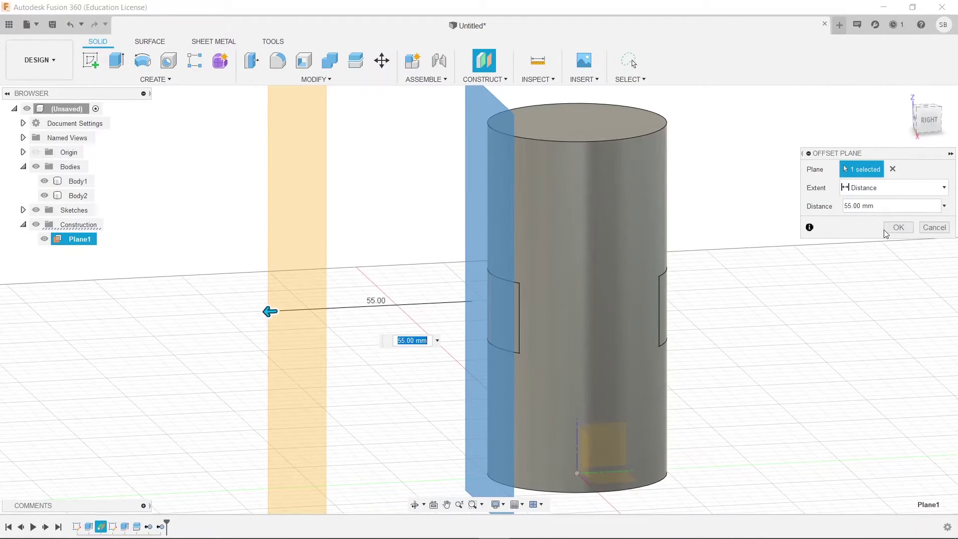
pyautogui.click(898, 227)
pyautogui.keyDown('shift'); pyautogui.moveTo(741, 349); pyautogui.dragTo(774, 338, button='middle'); pyautogui.keyUp('shift')
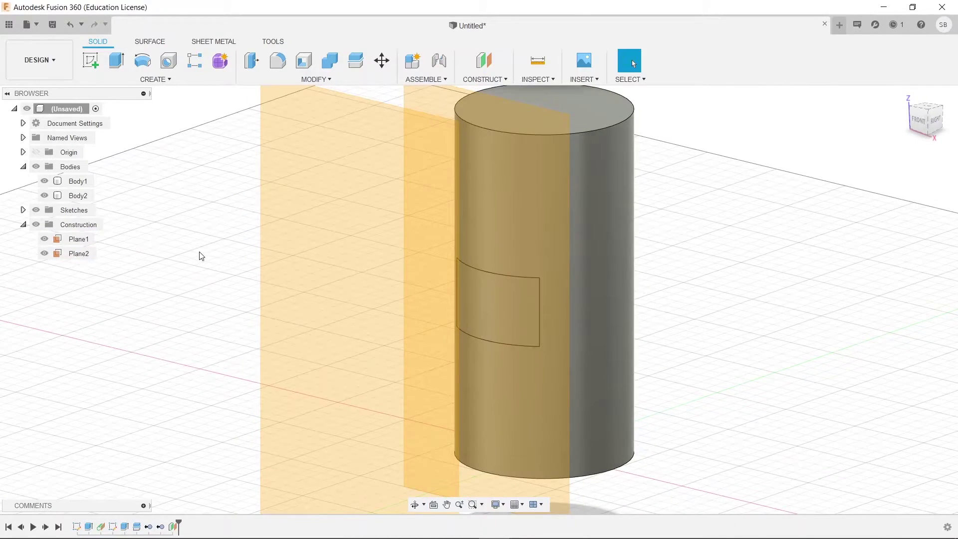
pyautogui.click(44, 240)
# Sketch a centre rectangle at the origin on Plane2 and finish the sketch.
pyautogui.click(91, 61)
pyautogui.click(78, 253)
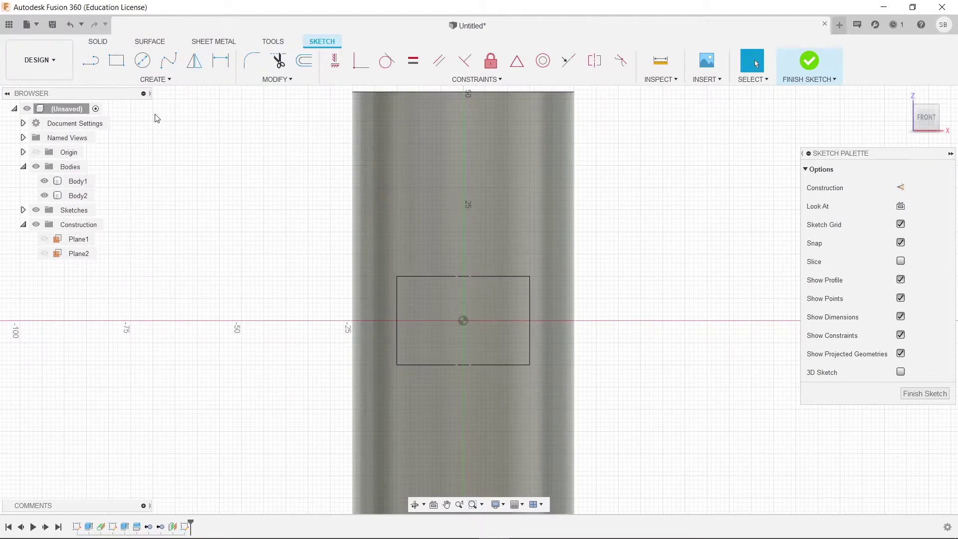
pyautogui.click(116, 61)
pyautogui.click(462, 321)
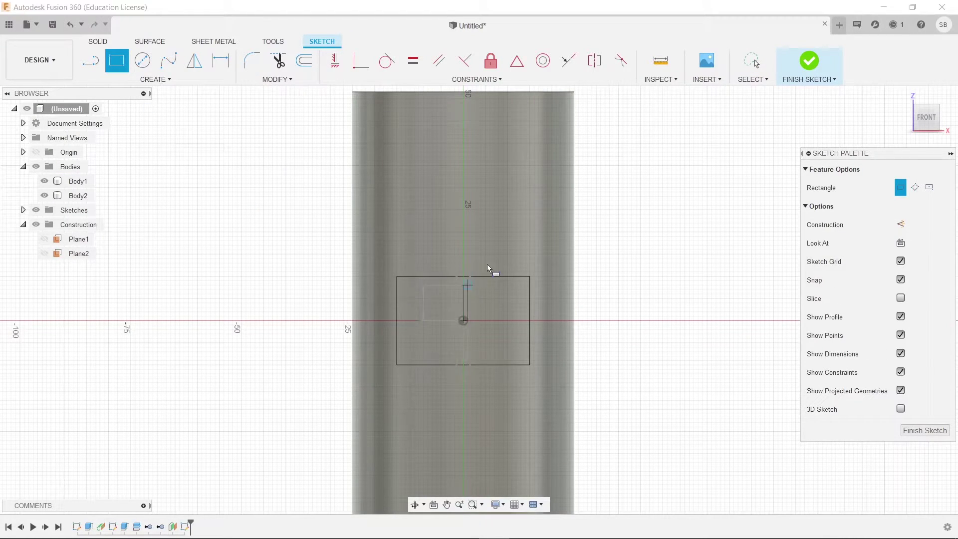
pyautogui.press('Escape')
pyautogui.click(116, 61)
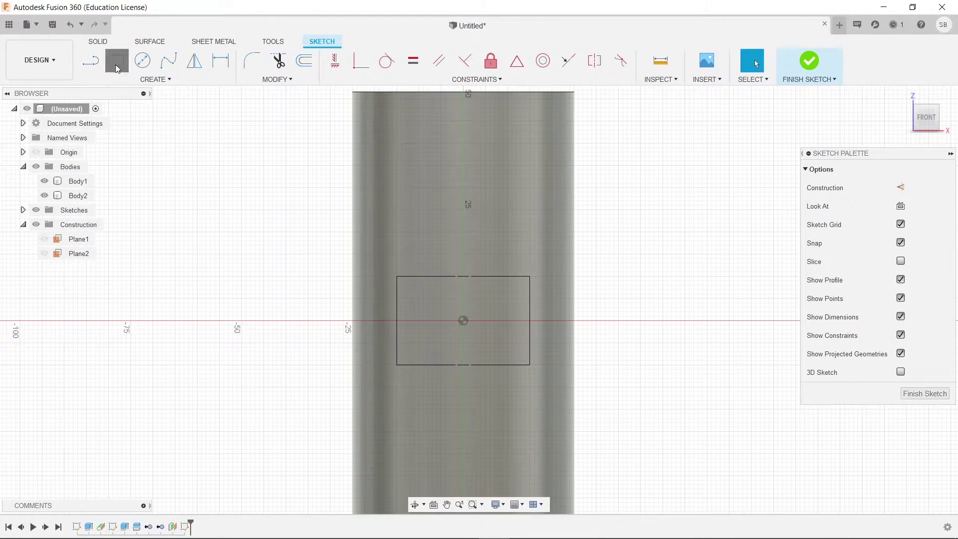
pyautogui.click(930, 189)
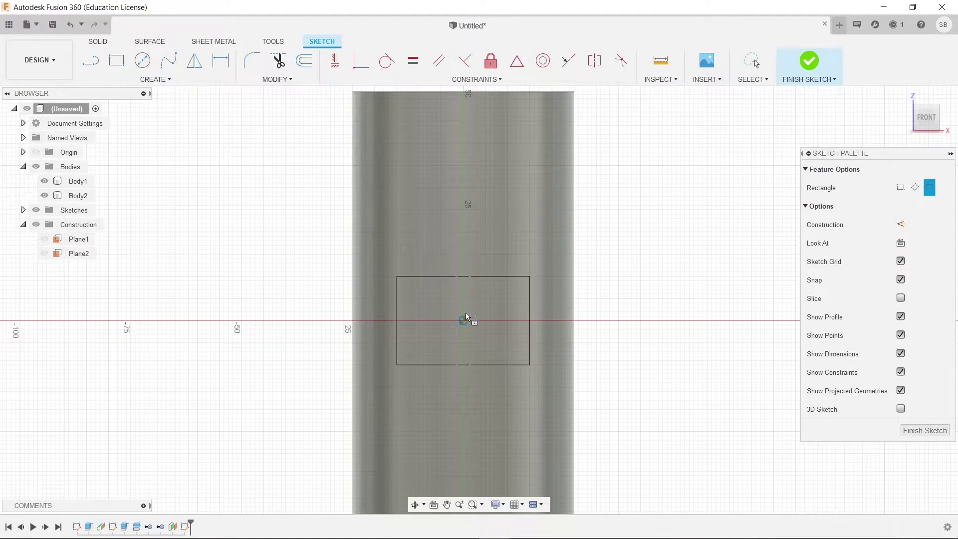
pyautogui.click(464, 320)
pyautogui.click(571, 242)
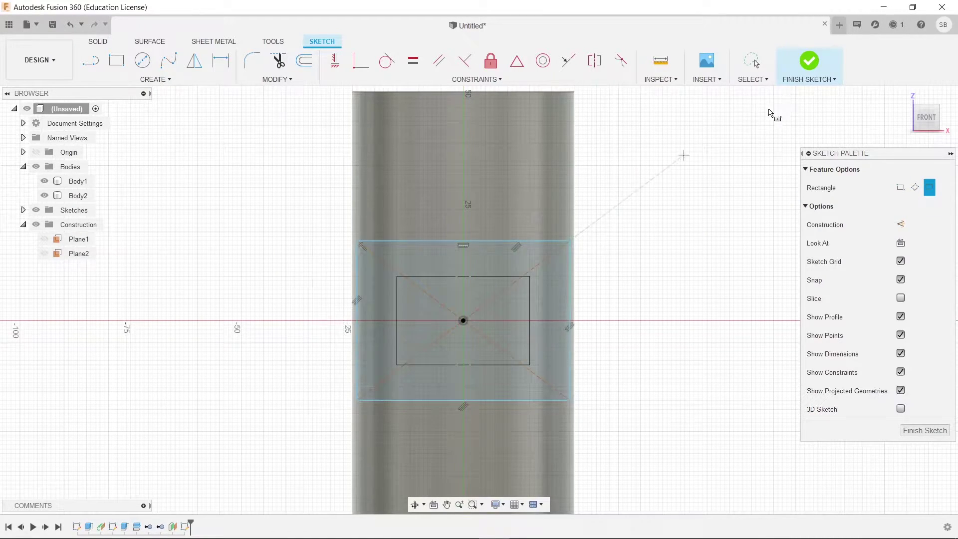
pyautogui.click(809, 61)
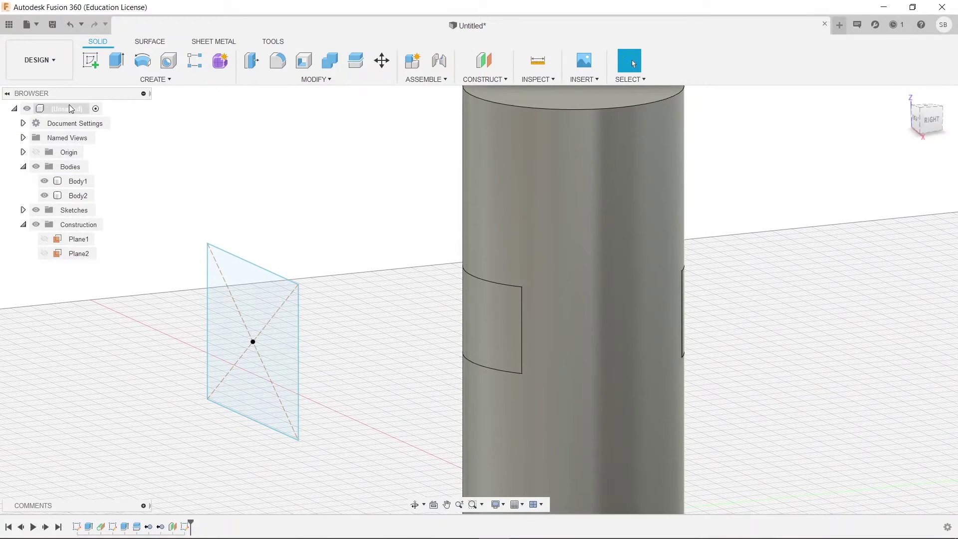
# Loft from the cylinder's curved patch face to the Plane2 rectangle sketch.
pyautogui.click(153, 80)
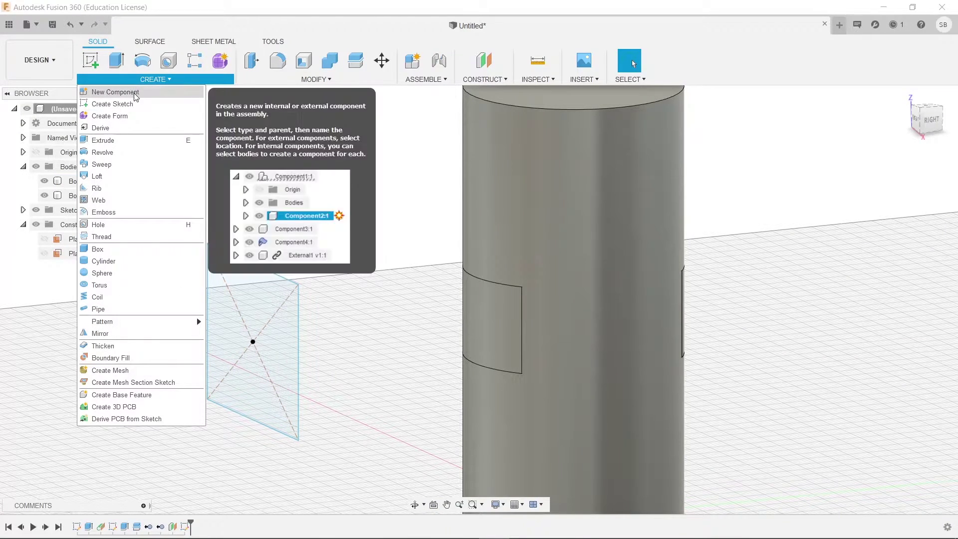
pyautogui.click(113, 177)
pyautogui.click(468, 306)
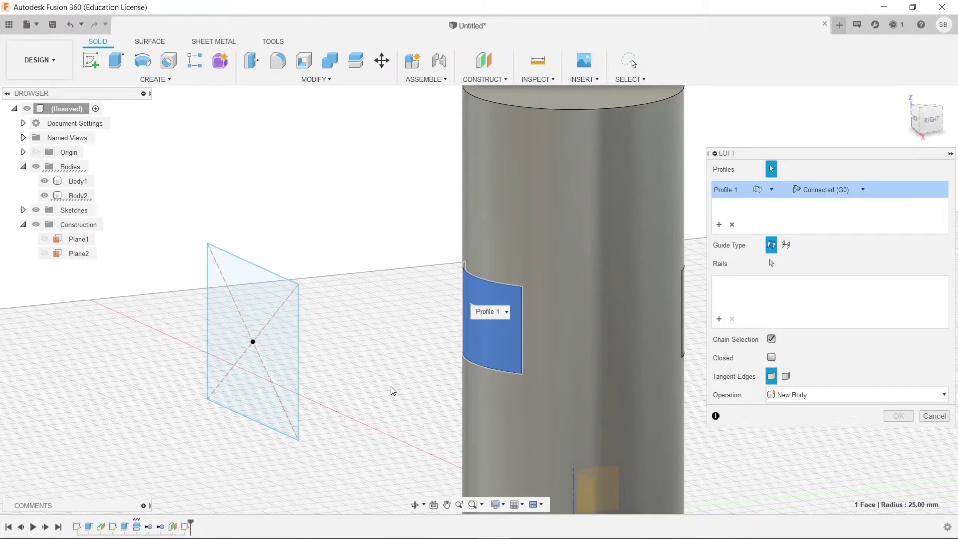
pyautogui.keyDown('shift'); pyautogui.moveTo(391, 392); pyautogui.dragTo(320, 378, button='middle'); pyautogui.keyUp('shift')
pyautogui.click(279, 354)
pyautogui.keyDown('shift'); pyautogui.moveTo(274, 424); pyautogui.dragTo(389, 420, button='middle'); pyautogui.keyUp('shift')
pyautogui.click(894, 417)
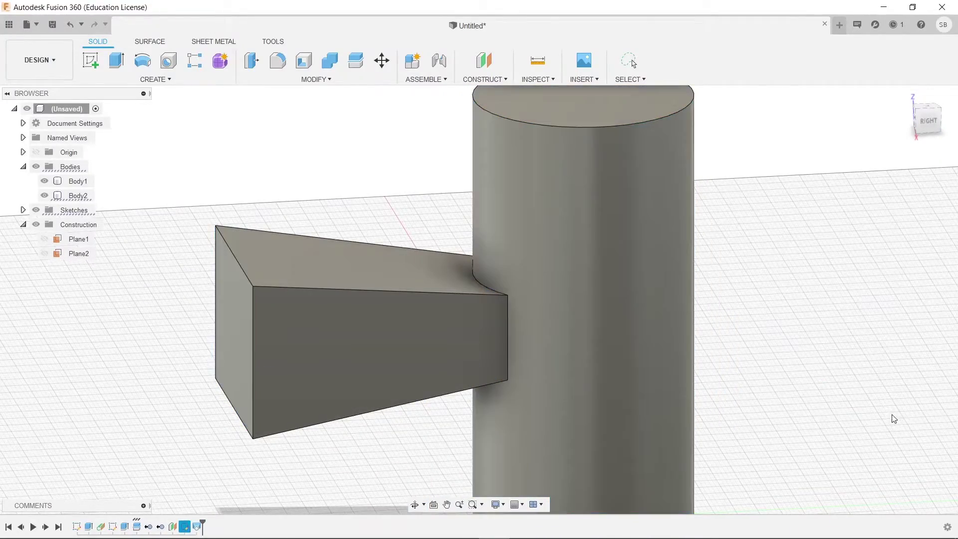
pyautogui.keyDown('shift'); pyautogui.moveTo(717, 421); pyautogui.dragTo(622, 412, button='middle'); pyautogui.keyUp('shift')
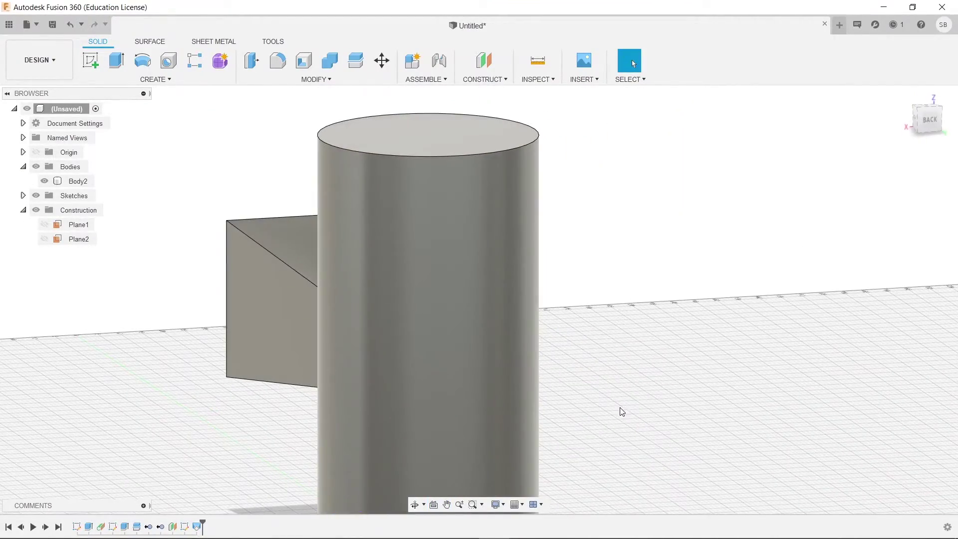
# Edit the loft so its operation is New Body.
pyautogui.doubleClick(468, 401)
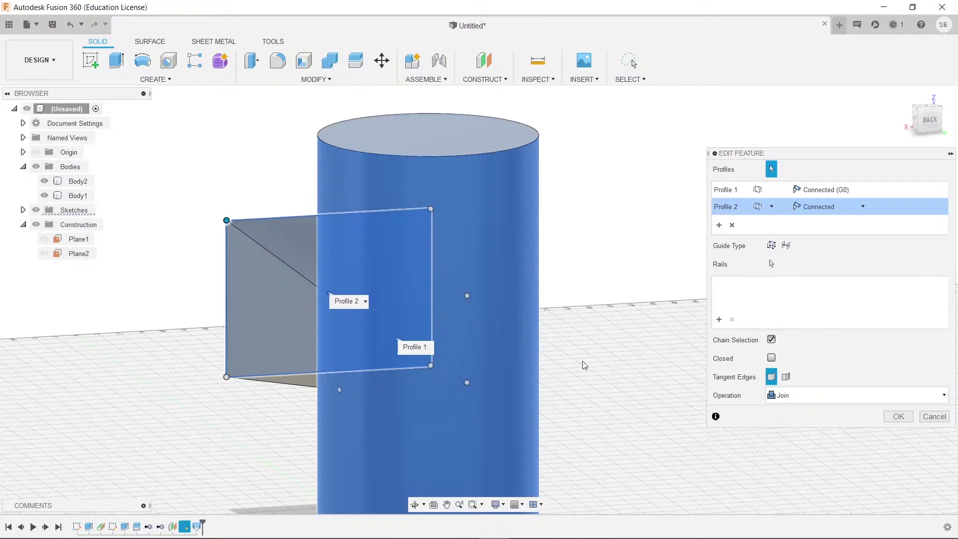
pyautogui.click(803, 395)
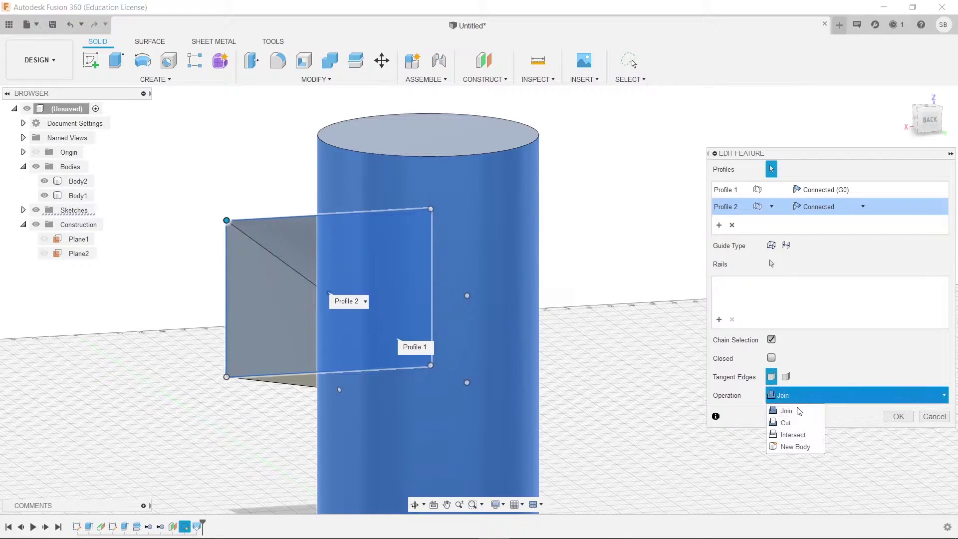
pyautogui.click(795, 447)
pyautogui.click(899, 416)
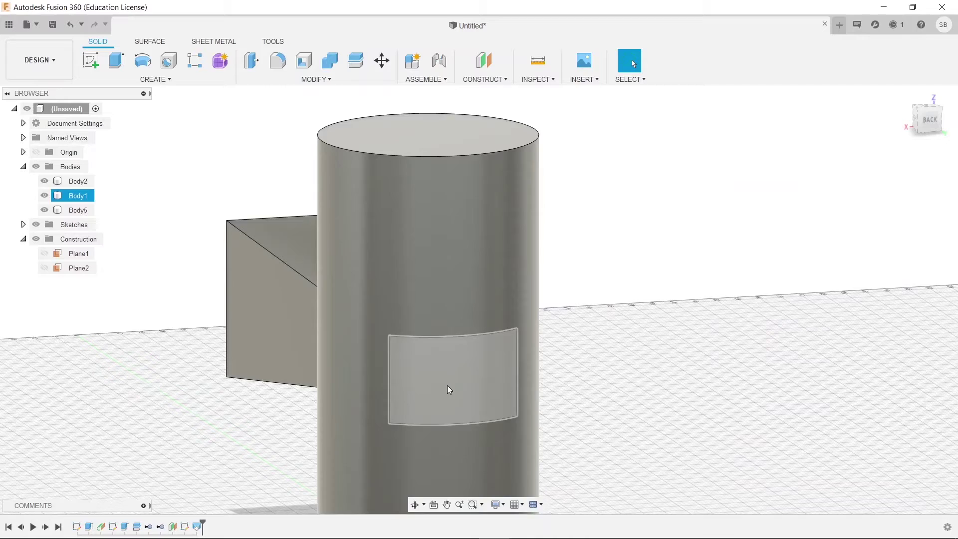
pyautogui.scroll(-3, 616, 327)
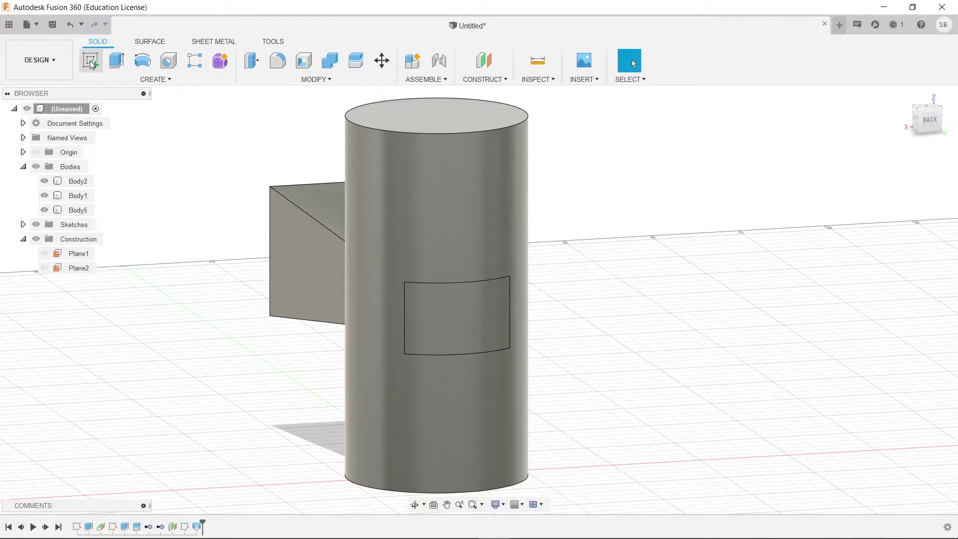
# Add Plane3 tangent to the cylinder's curved face.
pyautogui.click(494, 79)
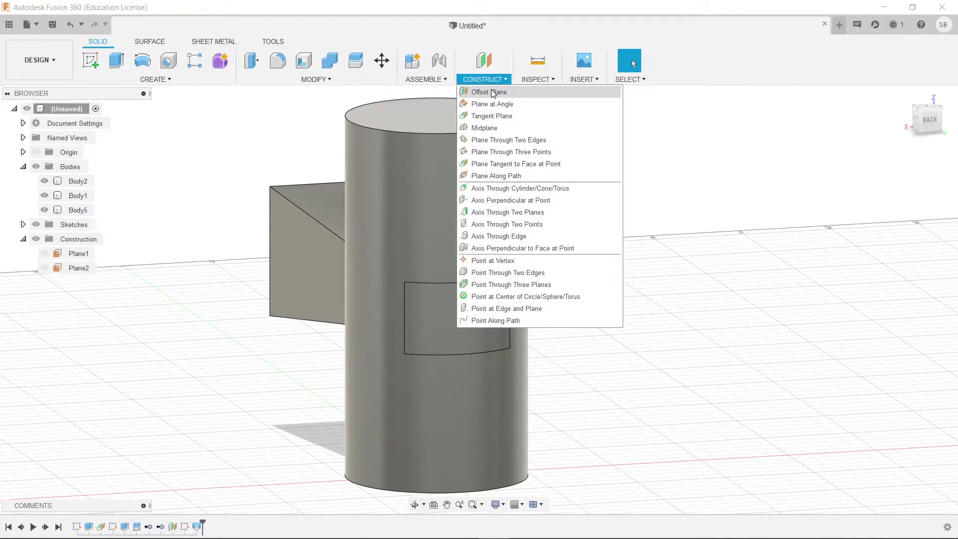
pyautogui.click(491, 116)
pyautogui.click(452, 205)
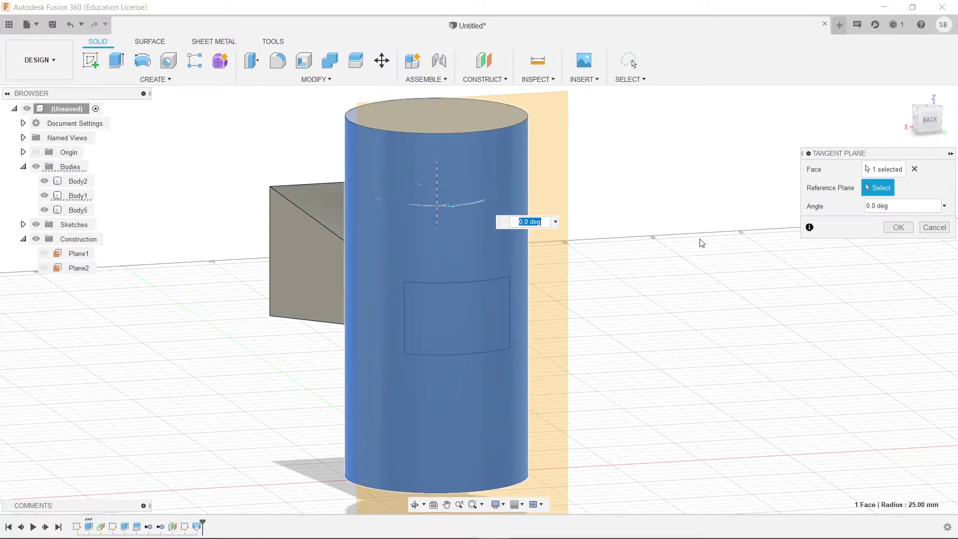
pyautogui.click(898, 227)
pyautogui.keyDown('shift'); pyautogui.moveTo(878, 240); pyautogui.dragTo(332, 96, button='middle'); pyautogui.keyUp('shift')
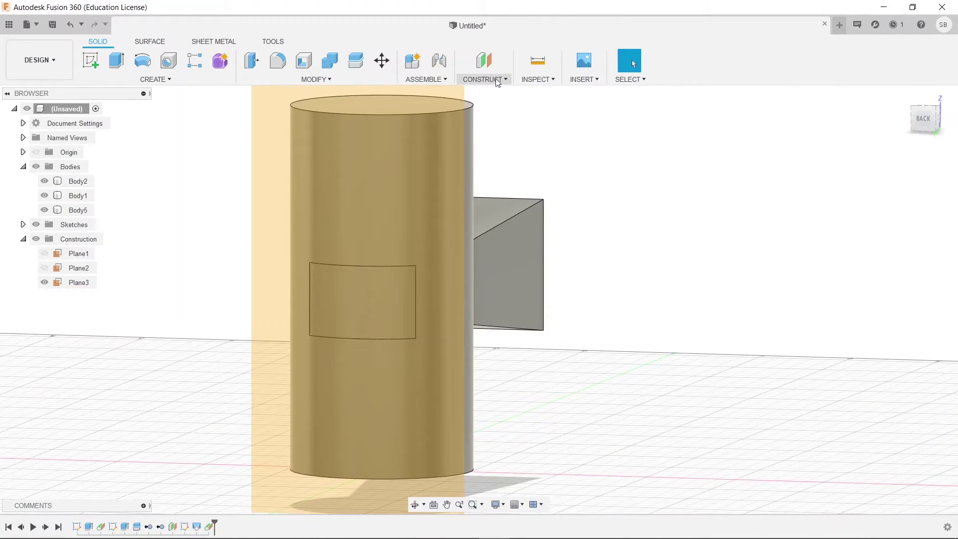
# Create Plane4 offset 120 mm from Plane3, then hide Plane3.
pyautogui.click(498, 80)
pyautogui.click(494, 90)
pyautogui.click(388, 203)
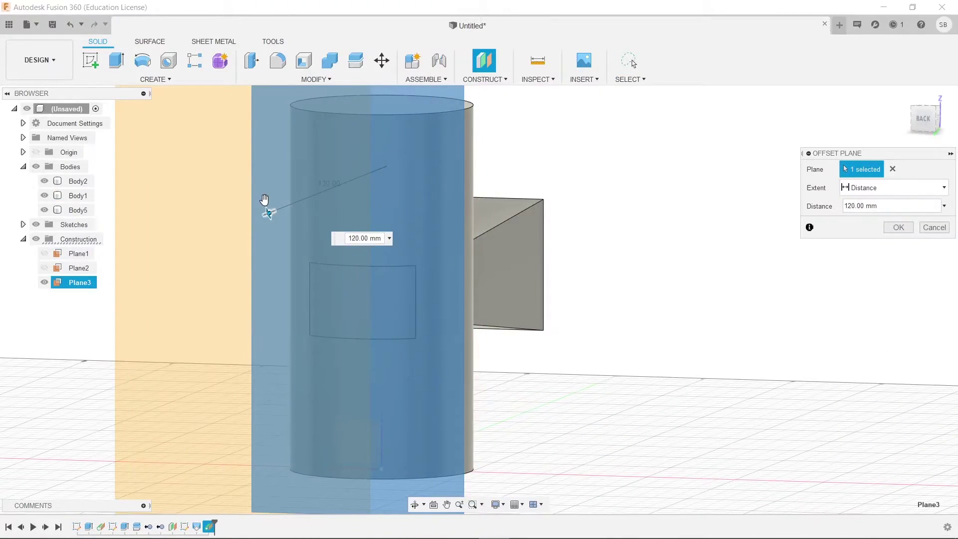
pyautogui.click(898, 227)
pyautogui.keyDown('shift'); pyautogui.moveTo(549, 342); pyautogui.dragTo(561, 310, button='middle'); pyautogui.keyUp('shift')
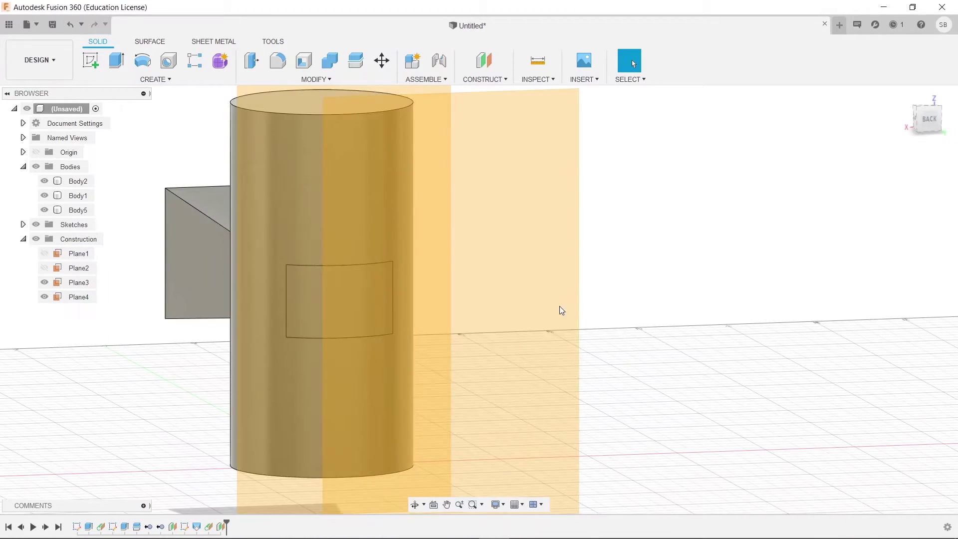
pyautogui.click(44, 283)
pyautogui.click(91, 60)
# Draw a centre rectangle on Plane4 at the projected rectangle's centre and finish the sketch.
pyautogui.click(477, 252)
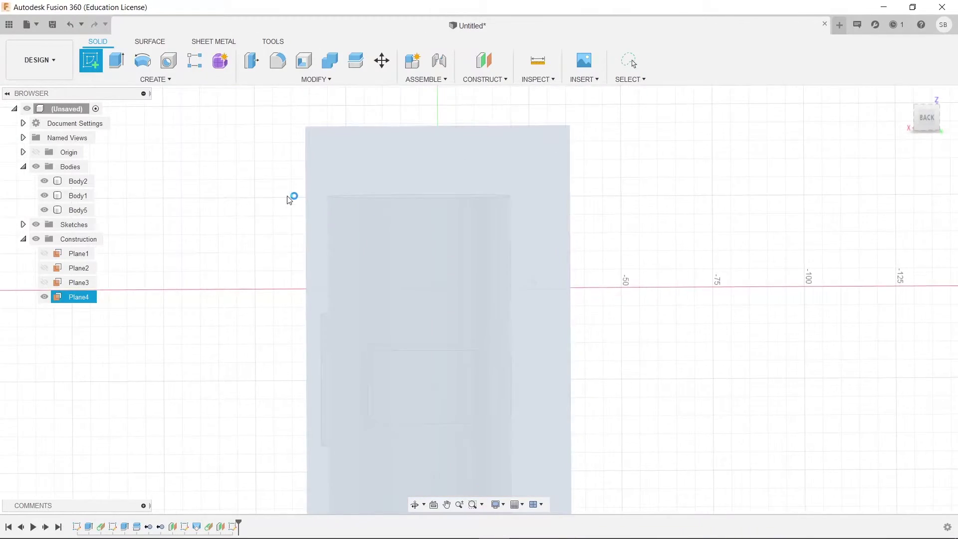
pyautogui.press('r')
pyautogui.scroll(-2, 449, 359)
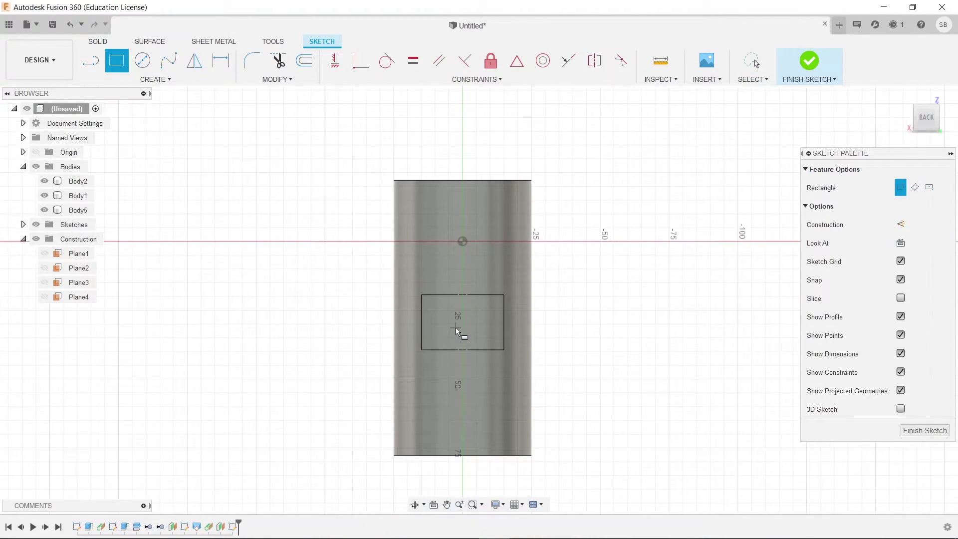
pyautogui.click(467, 311)
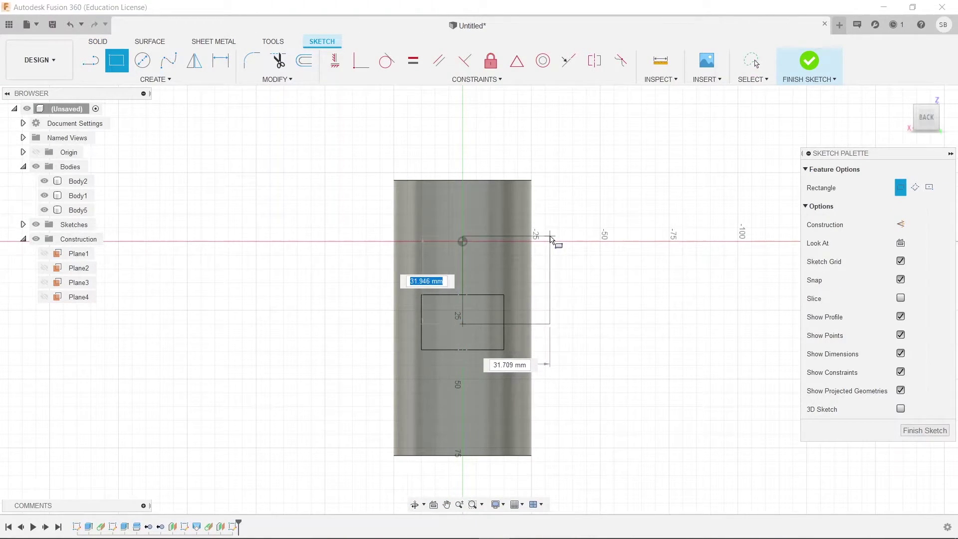
pyautogui.press('Escape')
pyautogui.click(117, 60)
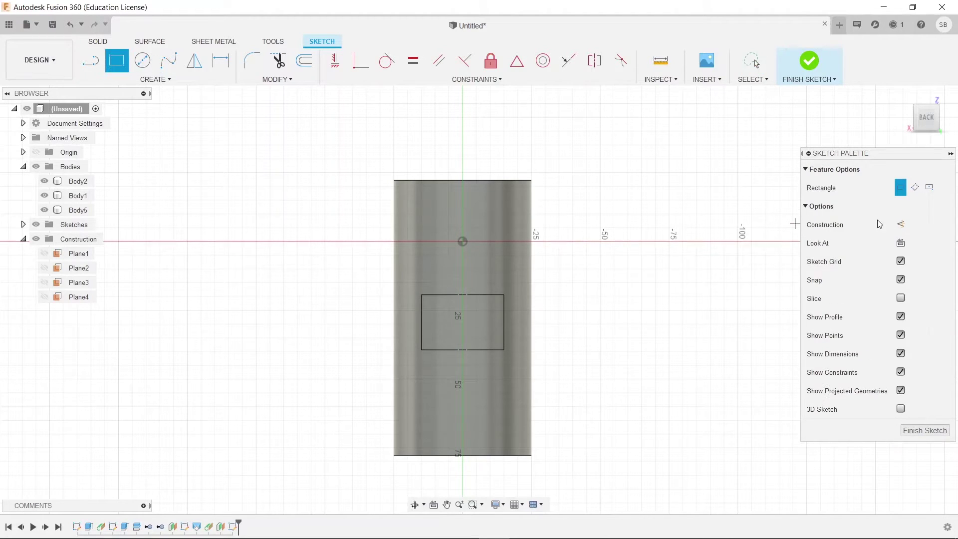
pyautogui.click(929, 187)
pyautogui.click(463, 324)
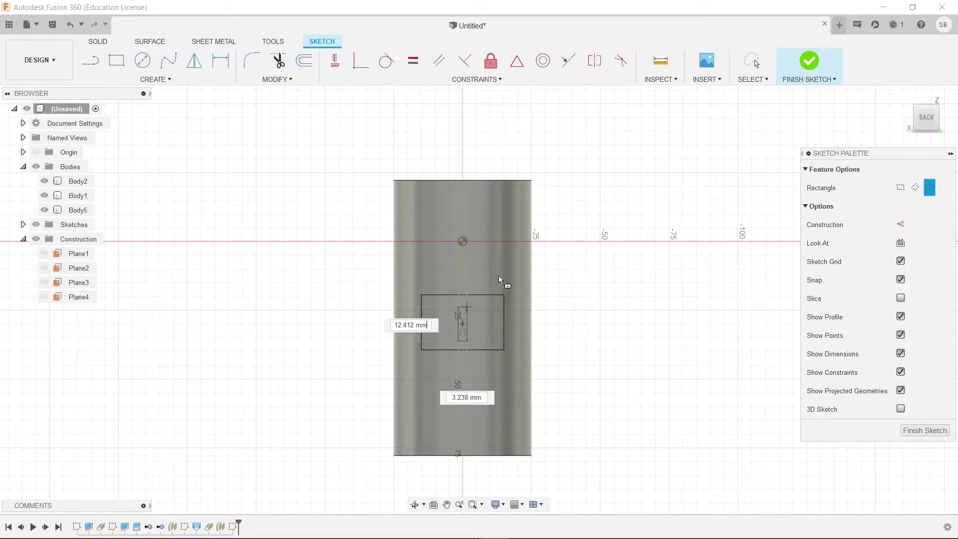
pyautogui.click(534, 263)
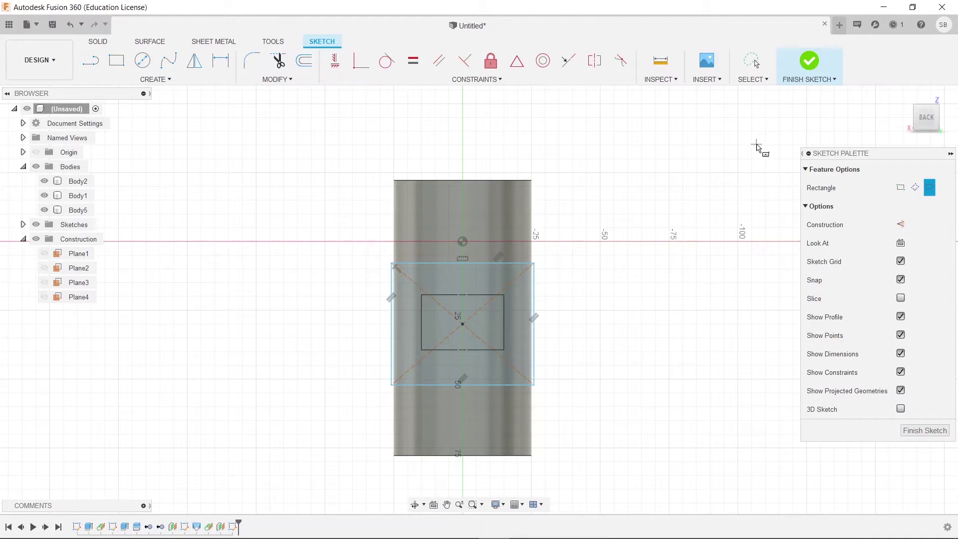
pyautogui.click(809, 65)
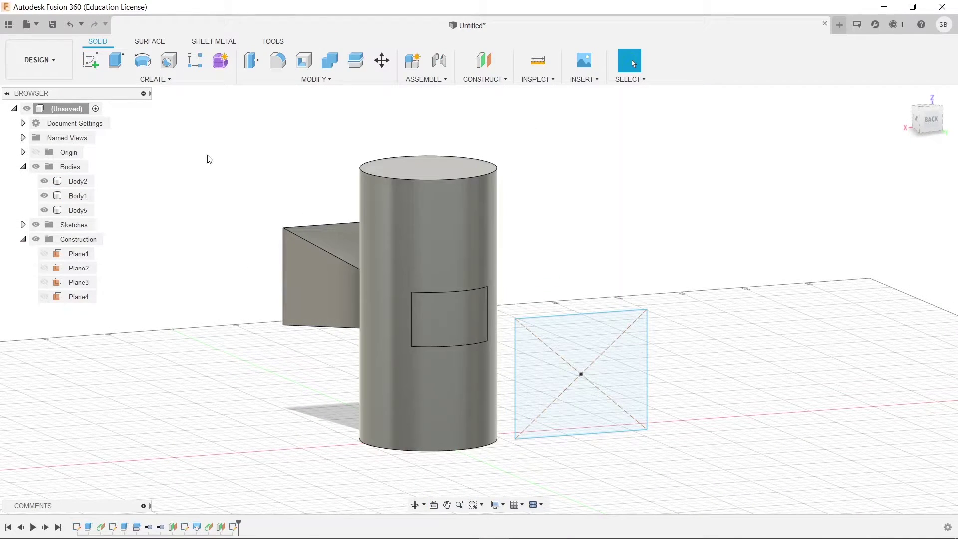
pyautogui.click(170, 81)
pyautogui.click(100, 166)
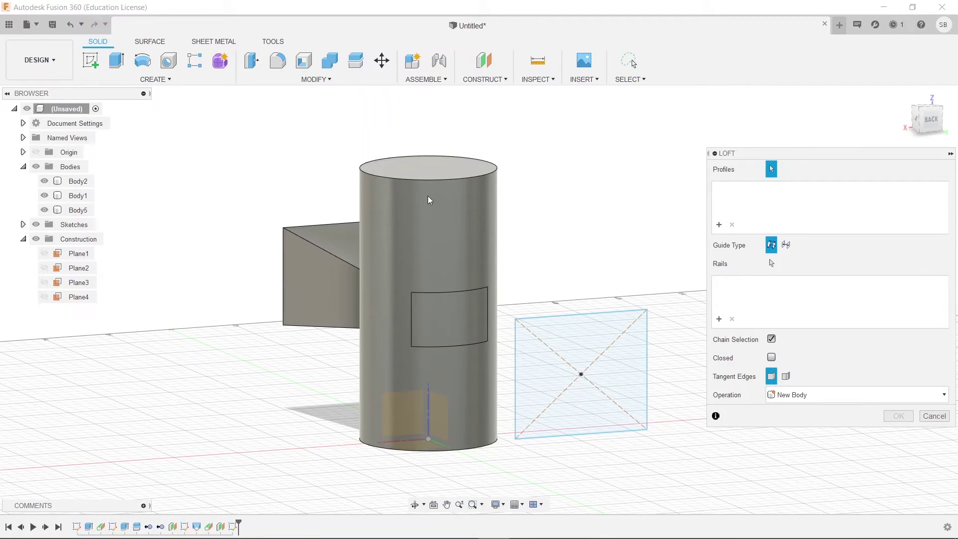
pyautogui.moveTo(449, 477)
pyautogui.keyDown('shift'); pyautogui.mouseDown(button='middle')
pyautogui.moveTo(433, 406)
pyautogui.moveTo(449, 475)
pyautogui.mouseUp(button='middle'); pyautogui.keyUp('shift')
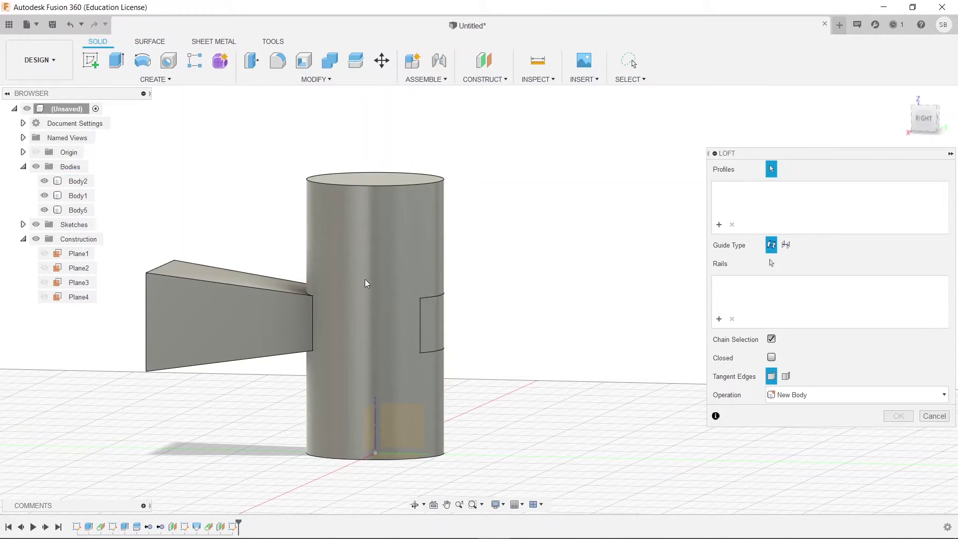
pyautogui.keyDown('shift'); pyautogui.moveTo(487, 421); pyautogui.dragTo(479, 425, button='middle'); pyautogui.keyUp('shift')
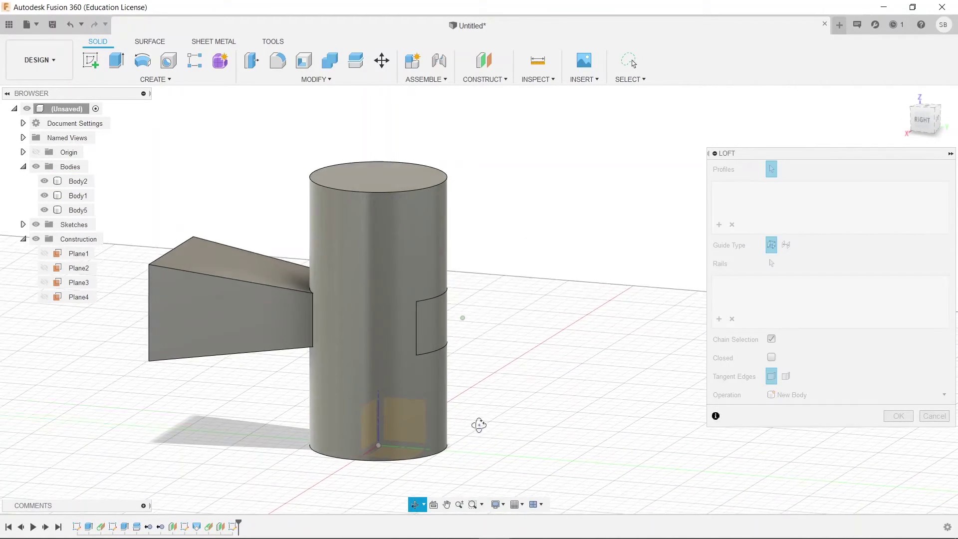
pyautogui.keyDown('shift'); pyautogui.moveTo(484, 354); pyautogui.dragTo(670, 308, button='middle'); pyautogui.keyUp('shift')
pyautogui.click(398, 321)
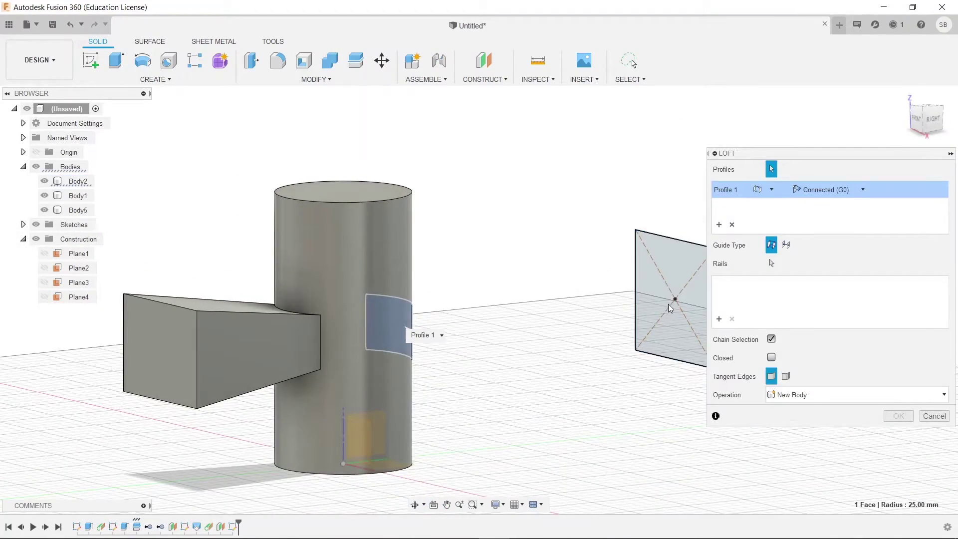
pyautogui.click(670, 309)
pyautogui.moveTo(615, 380)
pyautogui.keyDown('shift'); pyautogui.mouseDown(button='middle')
pyautogui.moveTo(573, 395)
pyautogui.moveTo(464, 395)
pyautogui.moveTo(502, 373)
pyautogui.mouseUp(button='middle'); pyautogui.keyUp('shift')
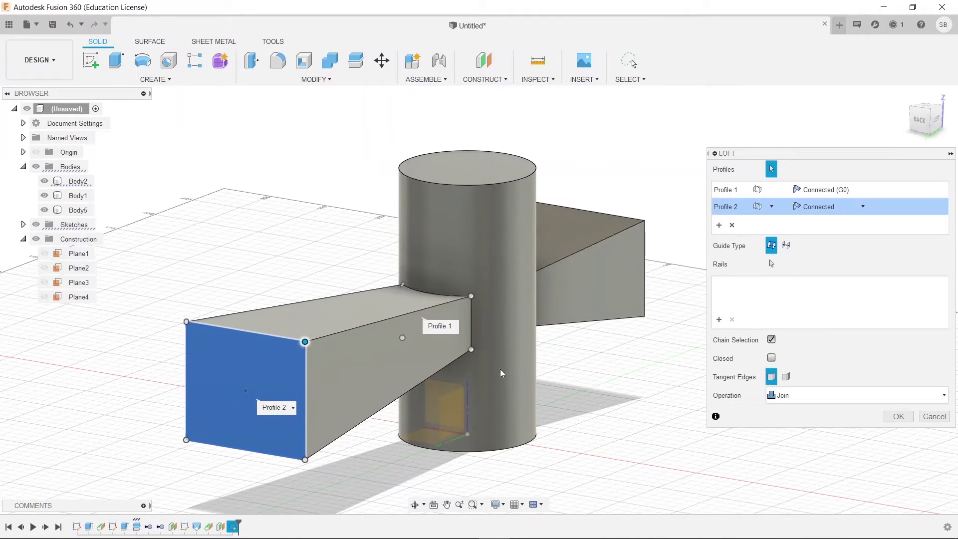
pyautogui.click(926, 418)
pyautogui.click(501, 225)
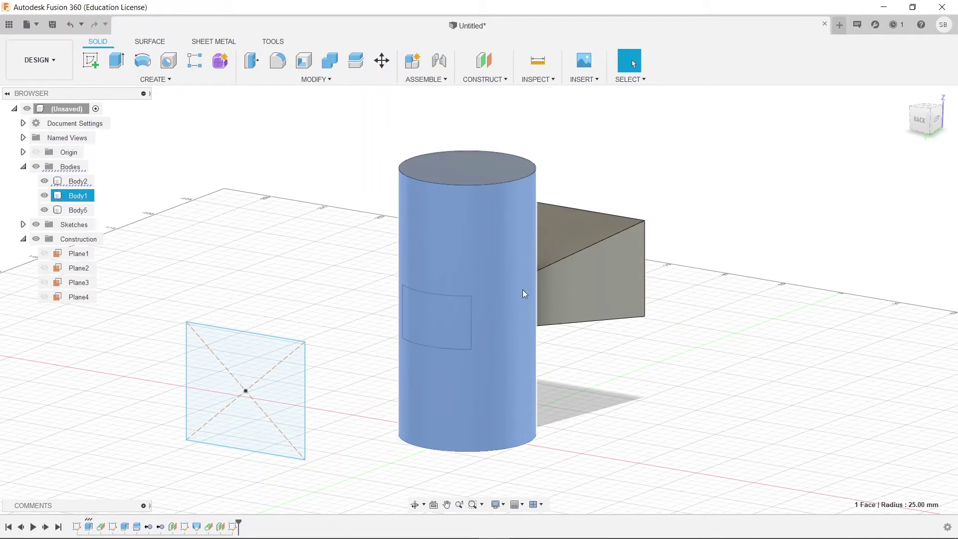
pyautogui.keyDown('shift'); pyautogui.moveTo(626, 391); pyautogui.dragTo(412, 263, button='middle'); pyautogui.keyUp('shift')
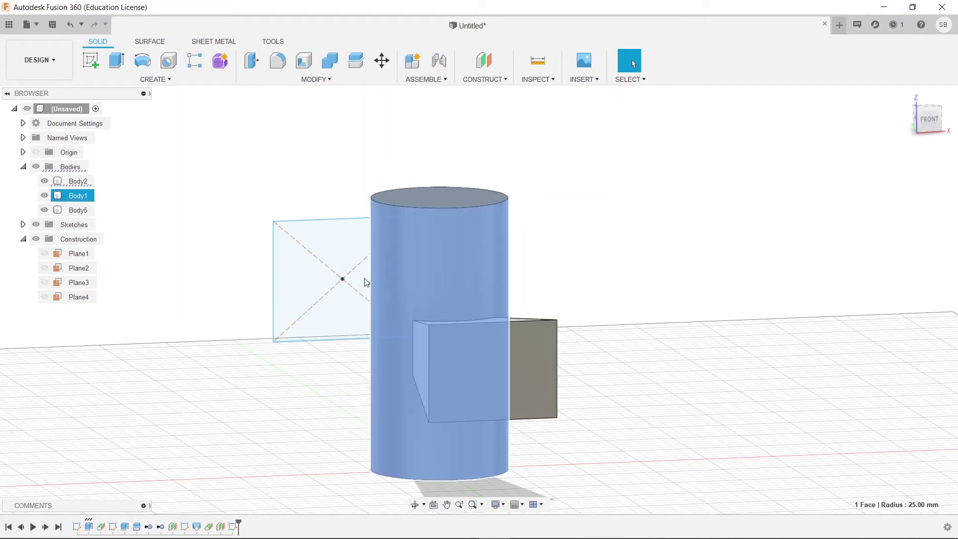
pyautogui.keyDown('shift'); pyautogui.moveTo(355, 376); pyautogui.dragTo(161, 288, button='middle'); pyautogui.keyUp('shift')
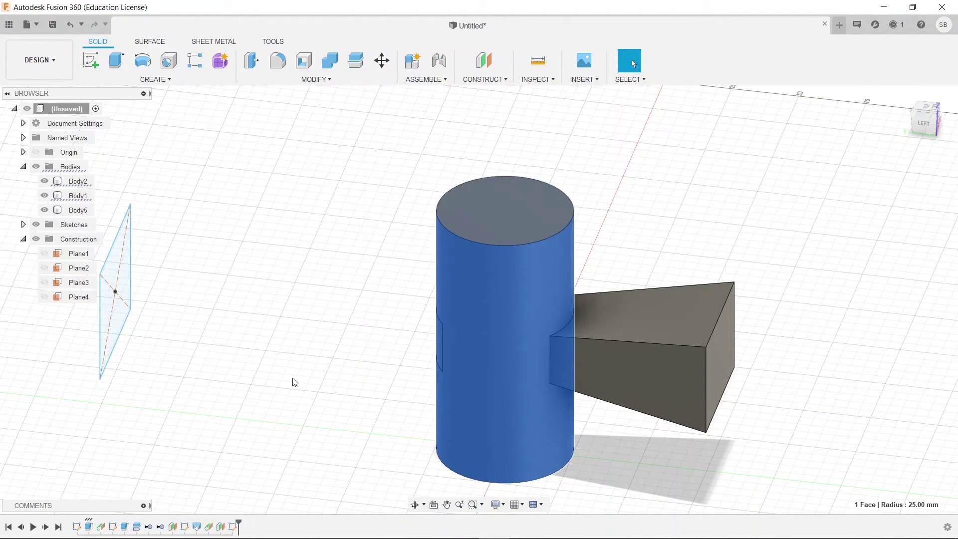
pyautogui.keyDown('shift'); pyautogui.moveTo(295, 382); pyautogui.dragTo(676, 353, button='middle'); pyautogui.keyUp('shift')
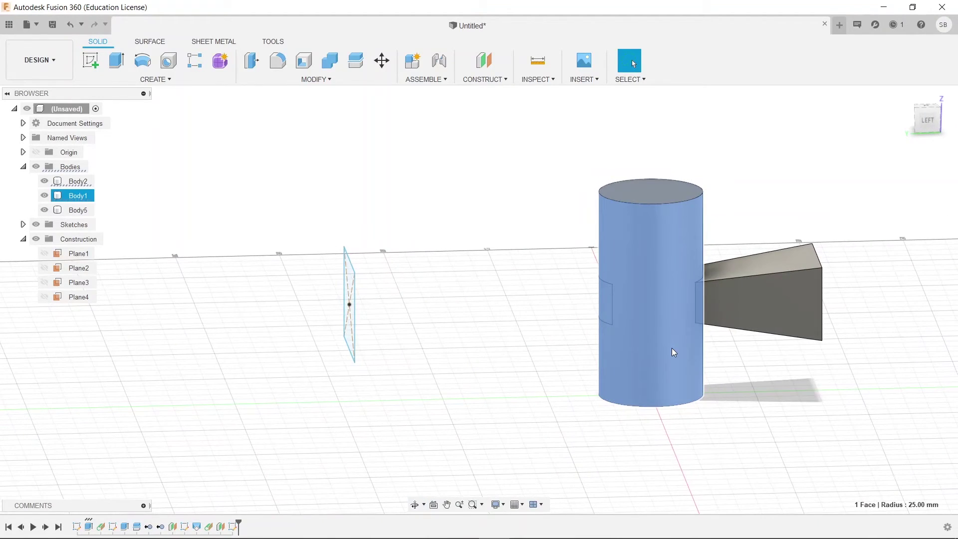
pyautogui.click(674, 352)
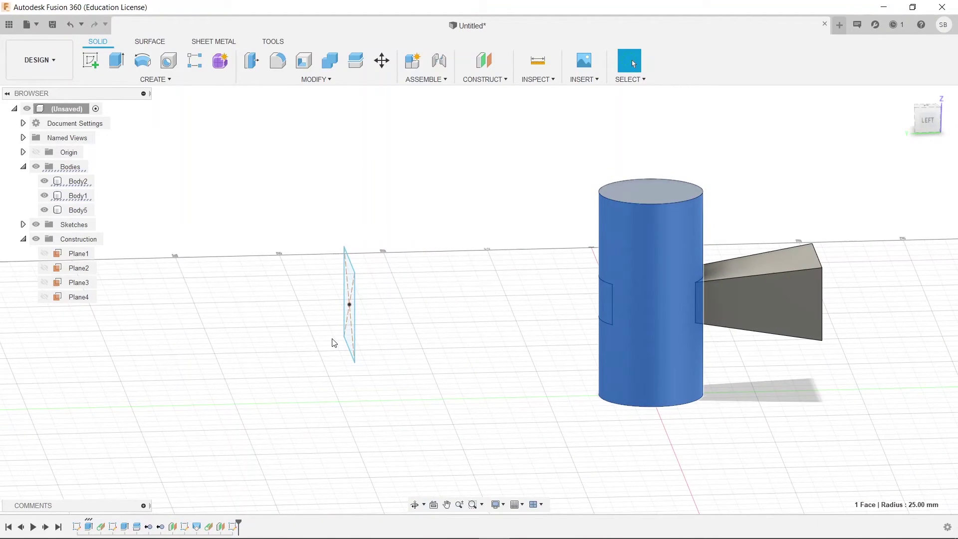